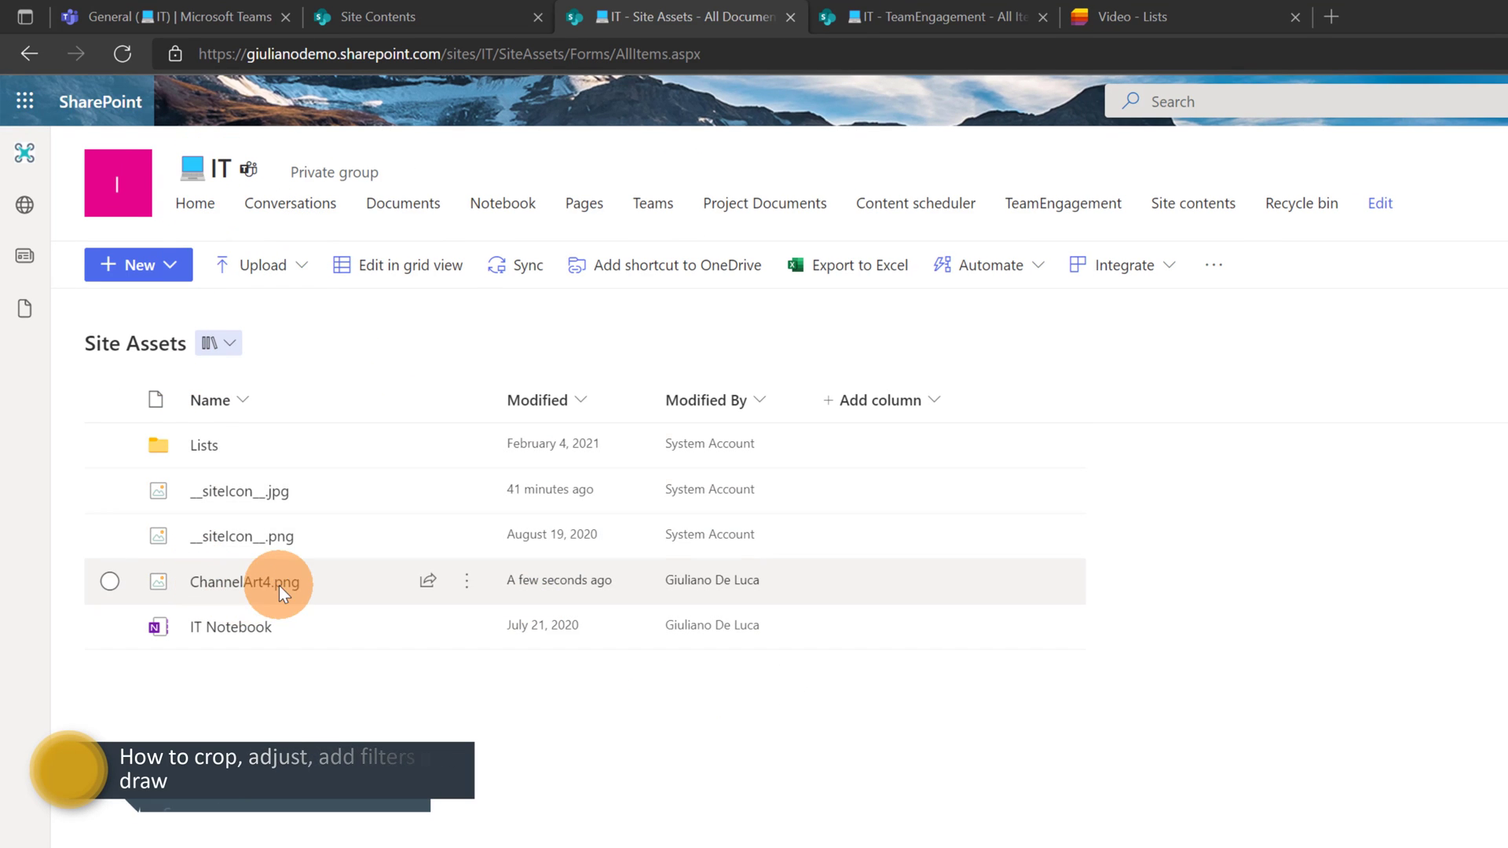
# Open ChannelArt4.png and start editing it in the image editor at full 2560 x 1440.
pyautogui.moveTo(279, 587)
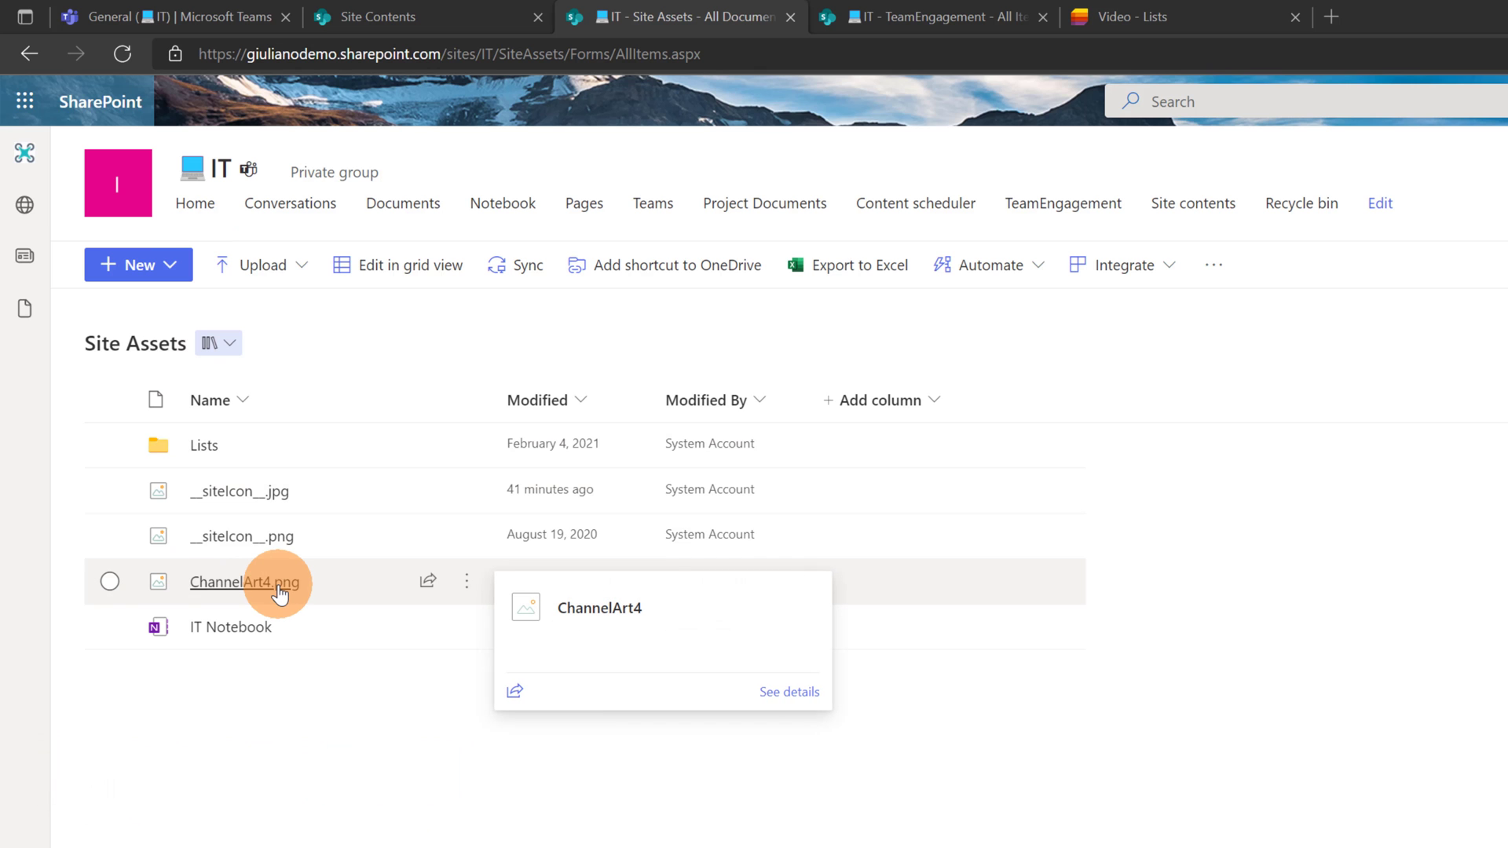
pyautogui.click(280, 585)
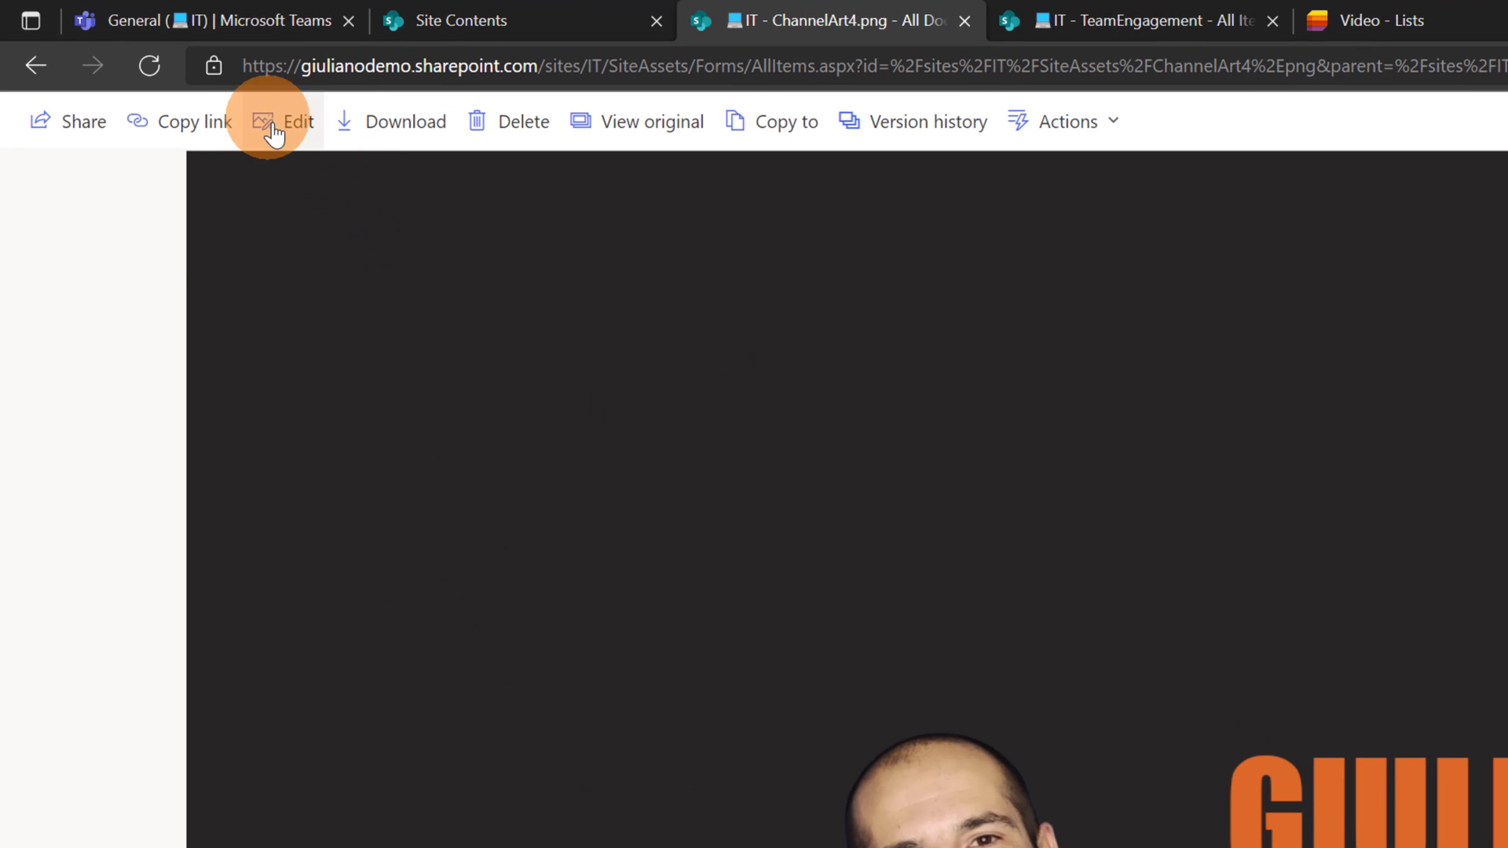
pyautogui.click(302, 126)
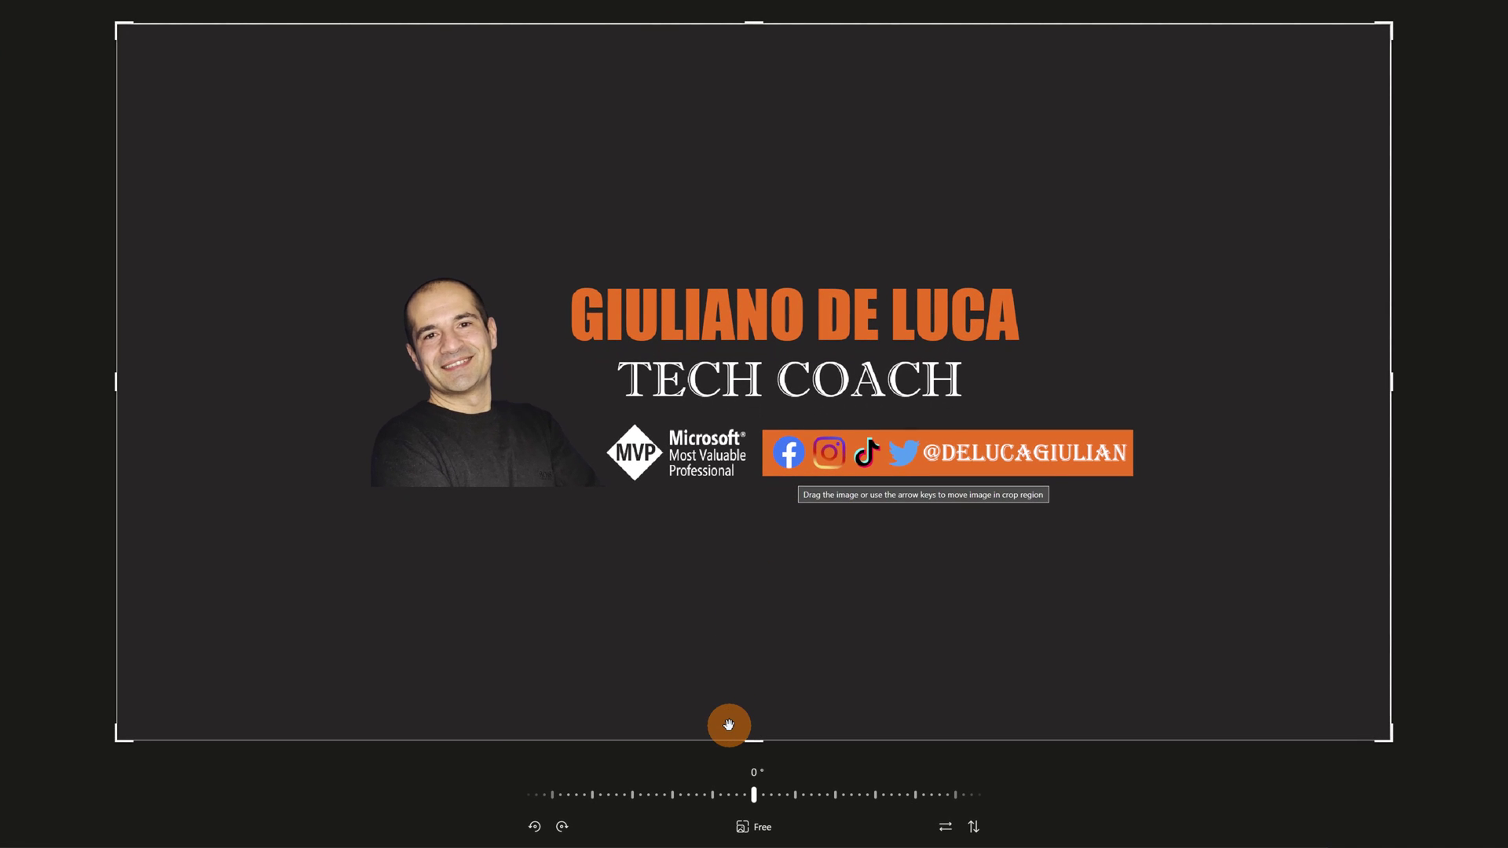
# Rotate the image right and back left, nudge the straighten ruler, and show the aspect-ratio presets.
pyautogui.click(563, 827)
pyautogui.click(534, 826)
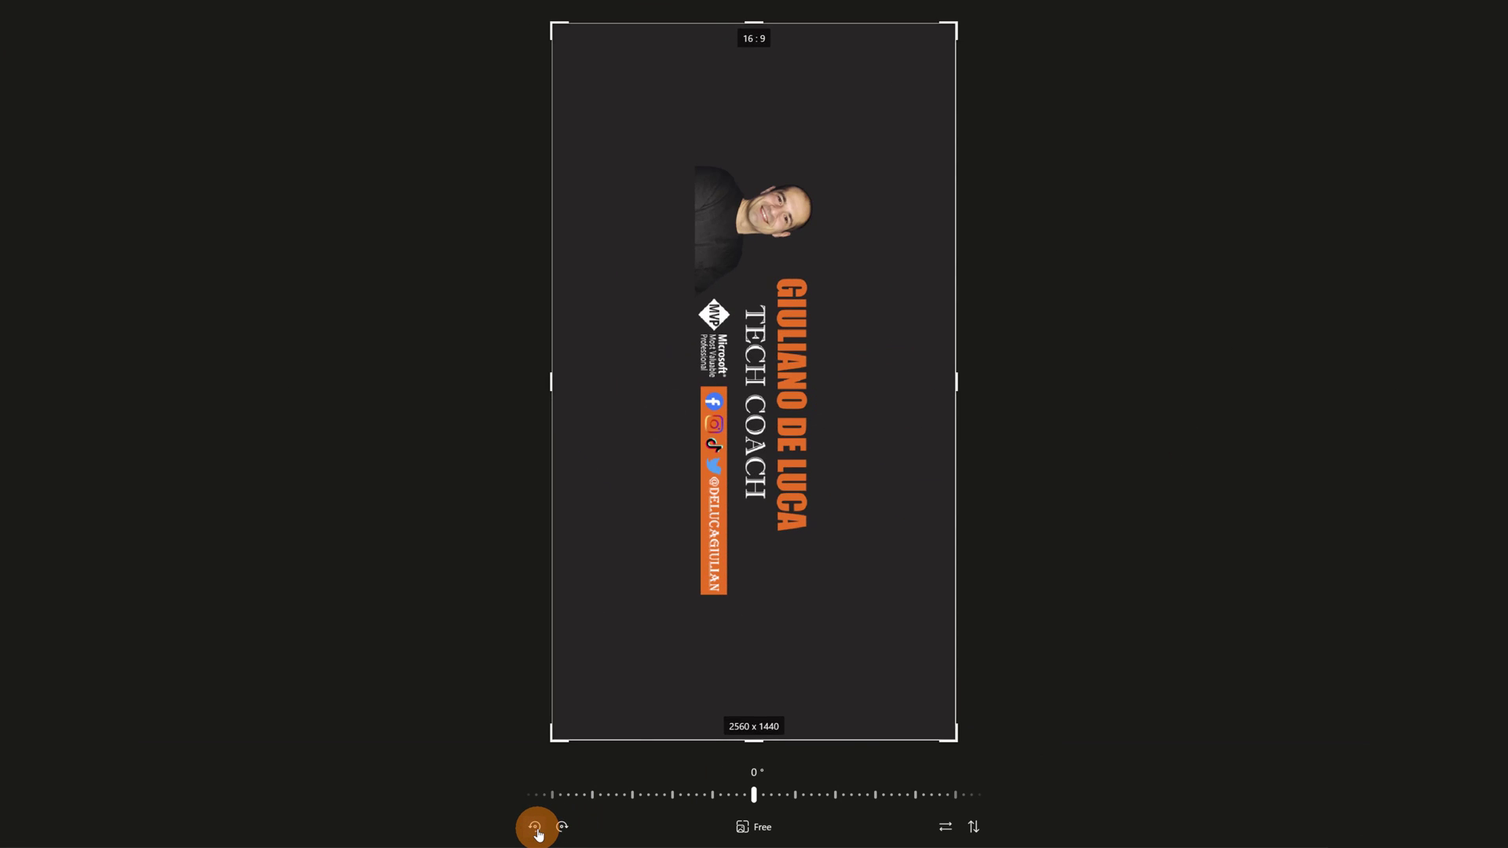
pyautogui.moveTo(753, 793)
pyautogui.mouseDown()
pyautogui.moveTo(935, 798)
pyautogui.moveTo(757, 796)
pyautogui.mouseUp()
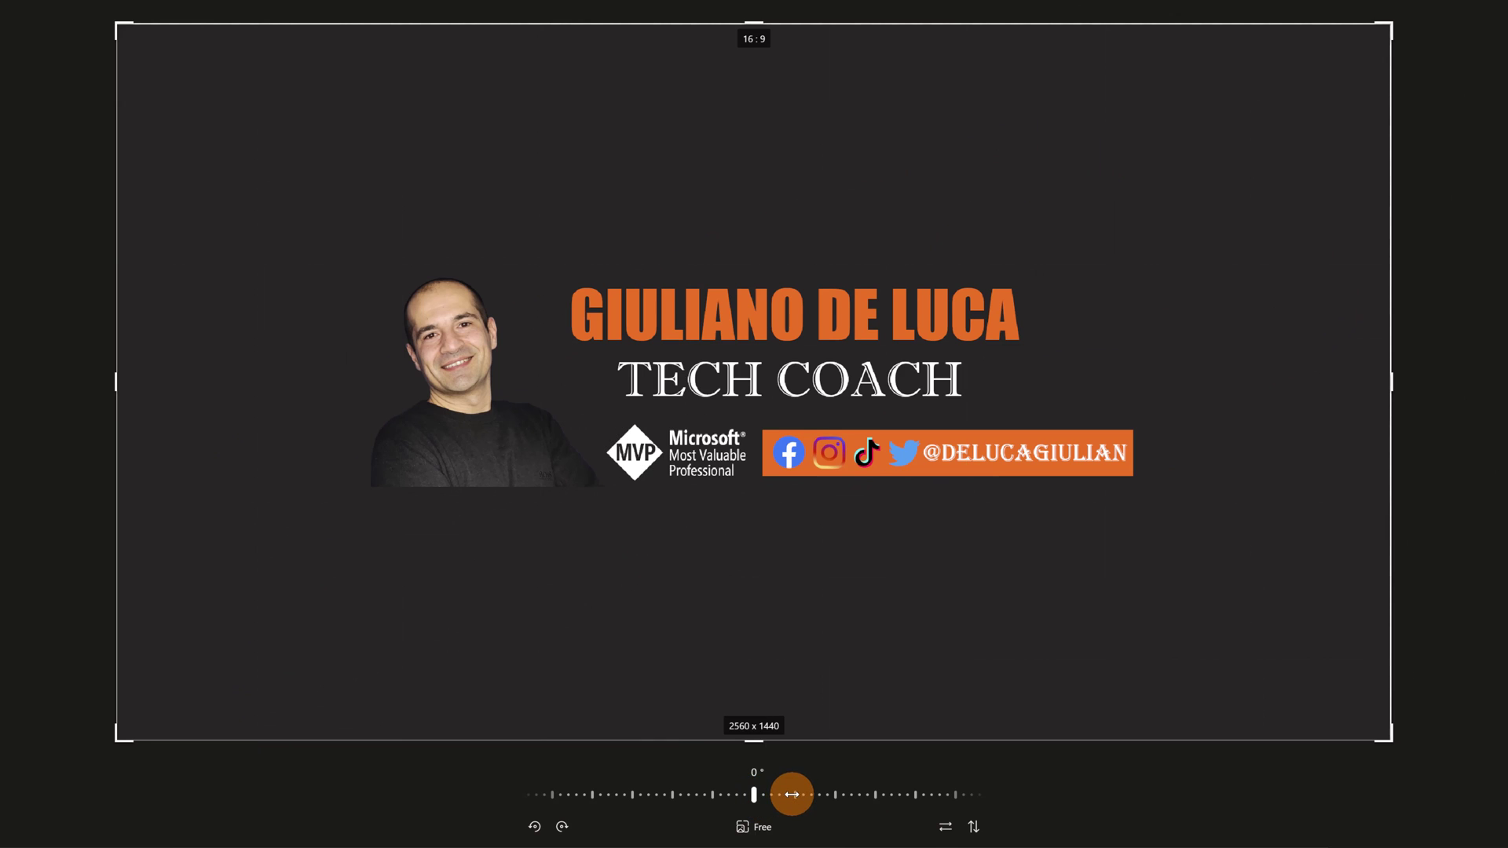
pyautogui.click(755, 827)
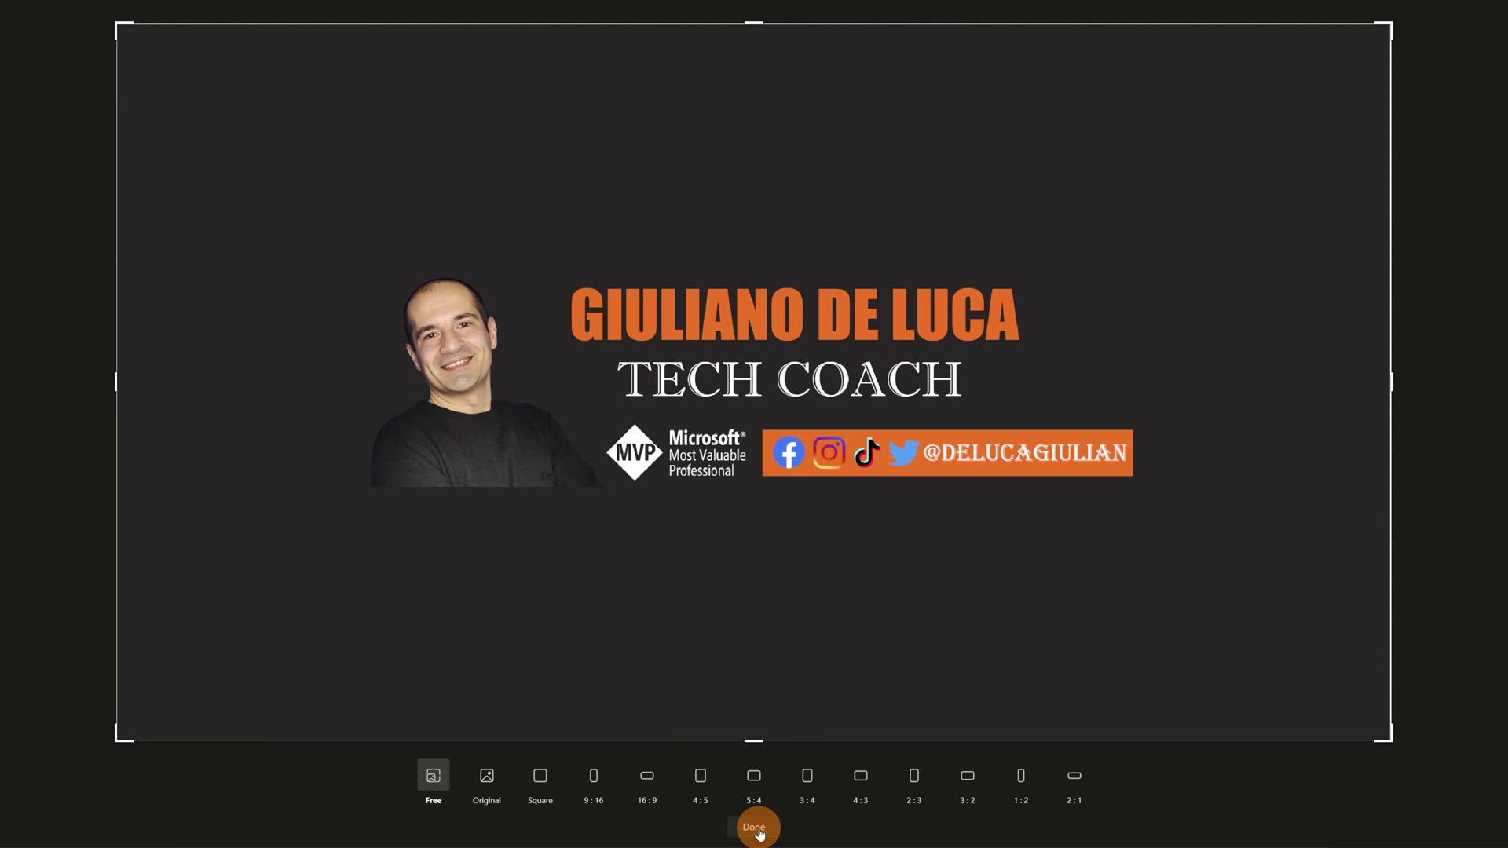
# Try Original, Square, 9:16, 16:9, 4:5 and 5:4 crops, then settle on Free at 2451 x 1379.
pyautogui.click(488, 779)
pyautogui.click(538, 778)
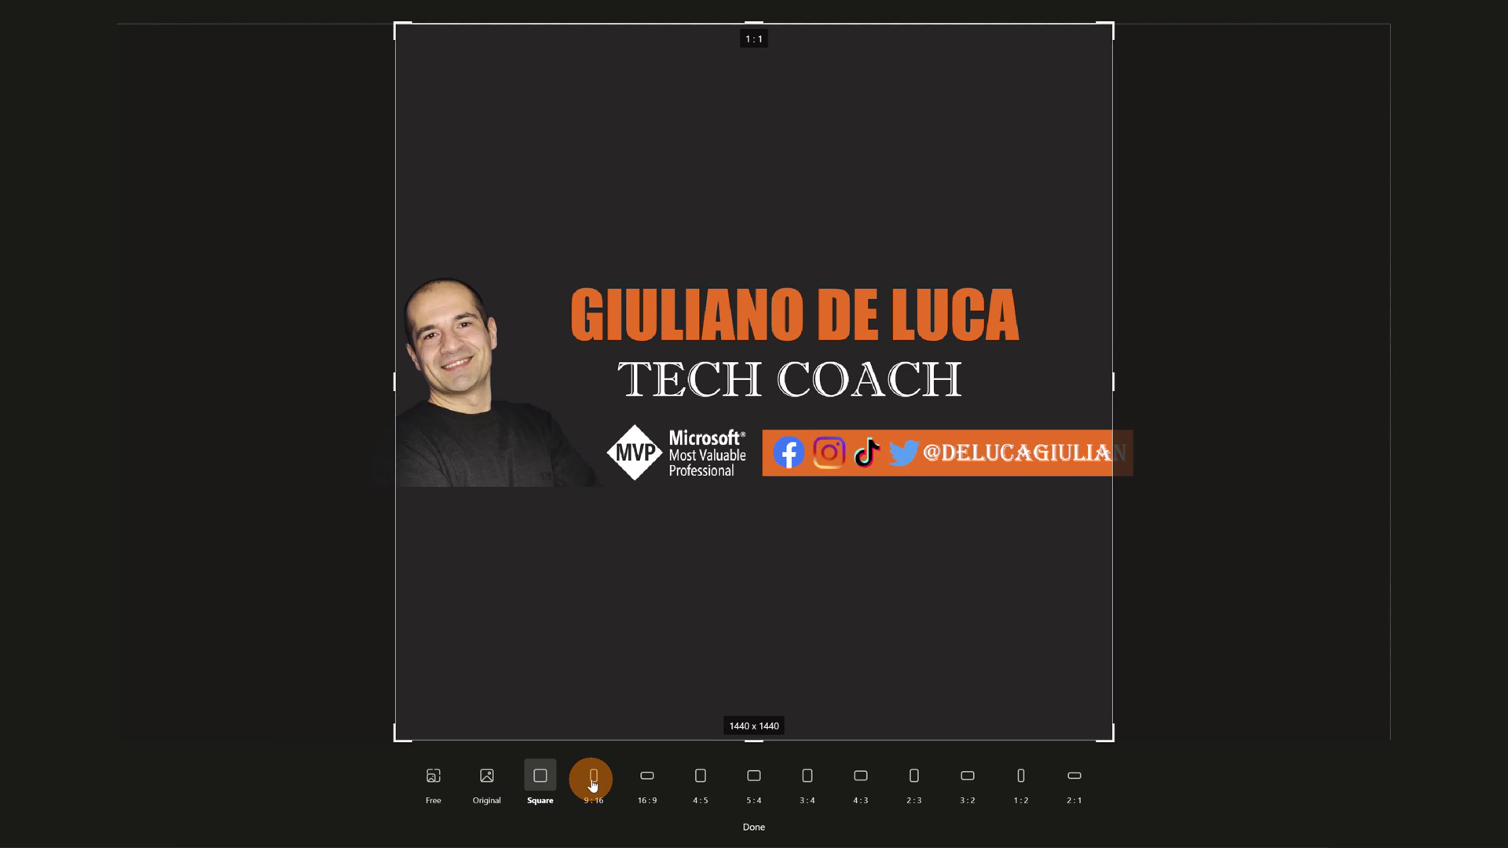
pyautogui.click(593, 778)
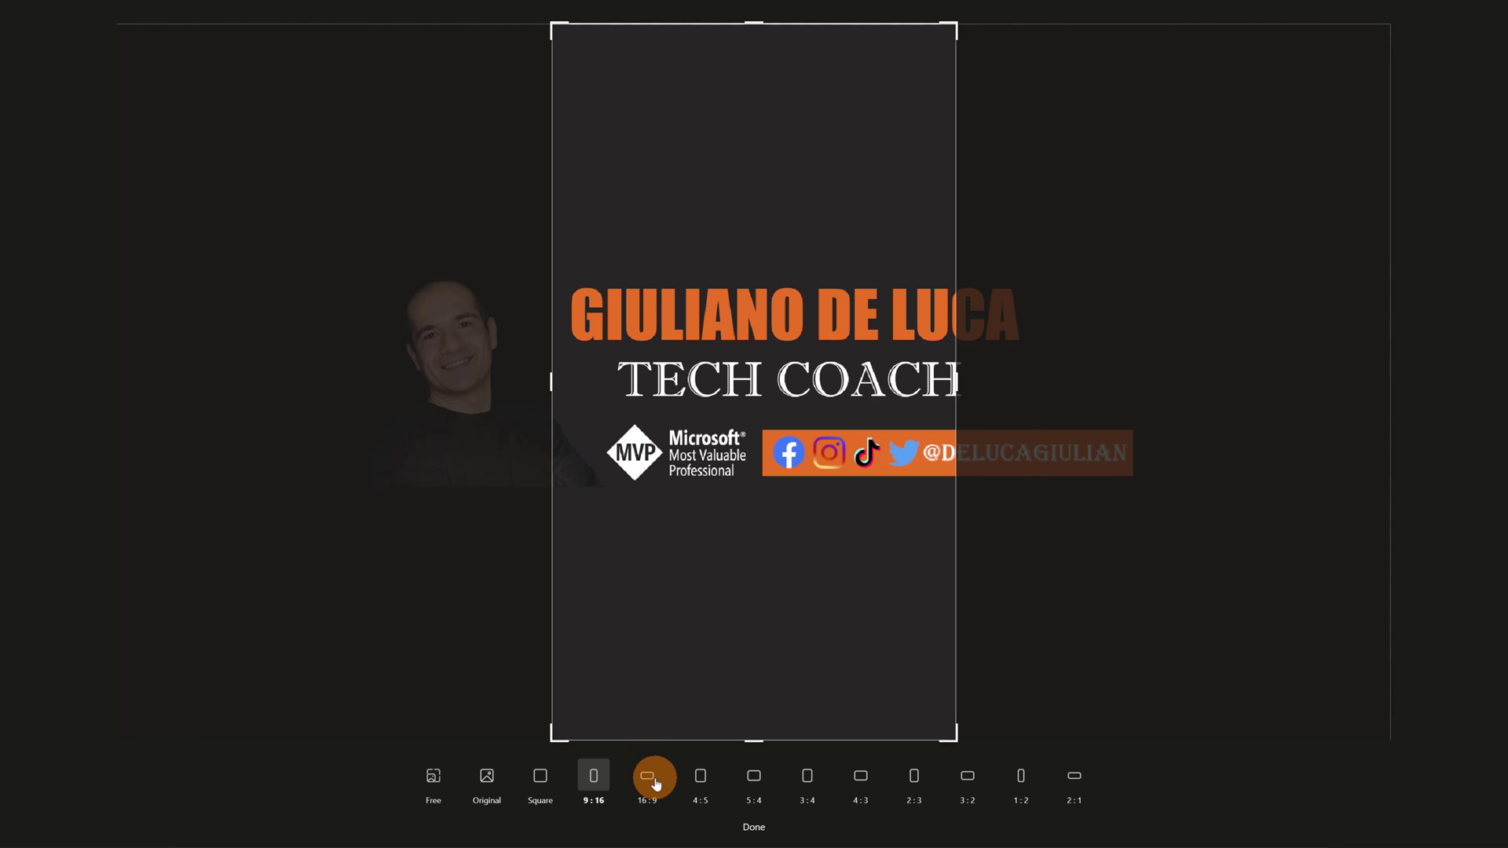
pyautogui.click(652, 781)
pyautogui.click(709, 780)
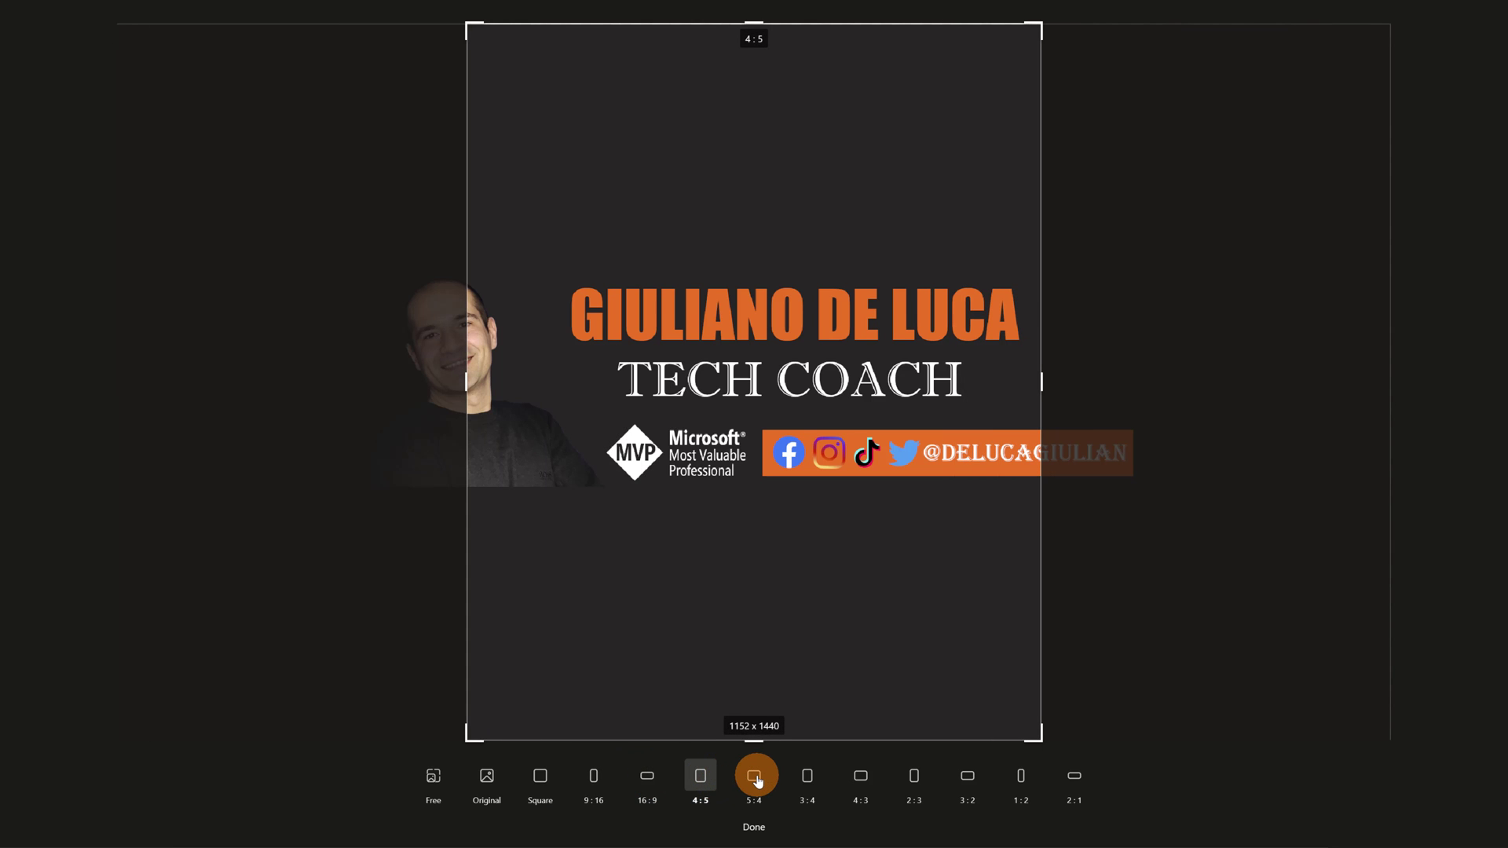
pyautogui.click(755, 778)
pyautogui.moveTo(801, 521); pyautogui.dragTo(778, 388)
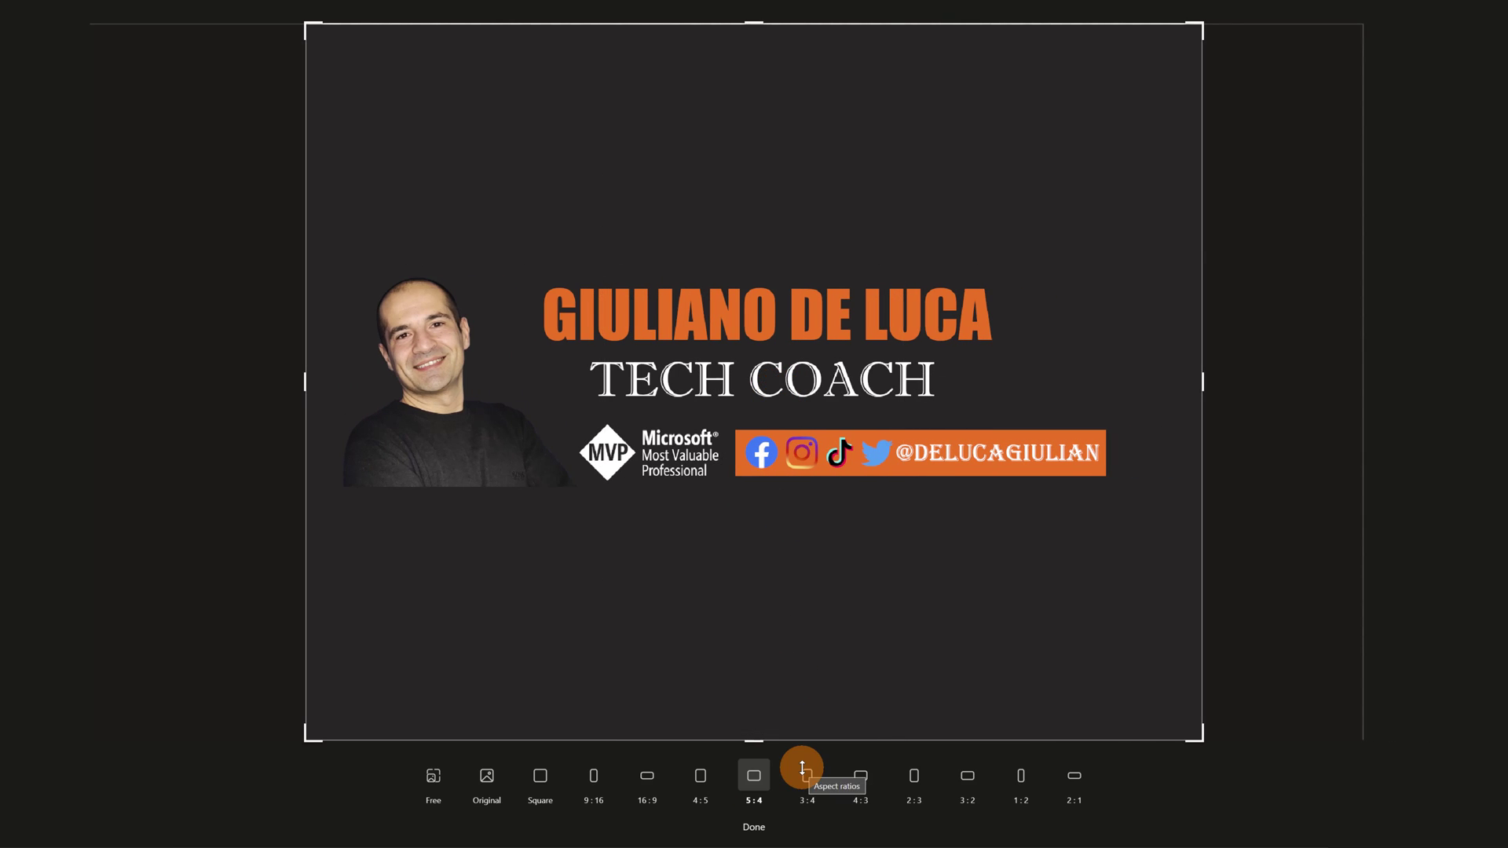
pyautogui.click(436, 776)
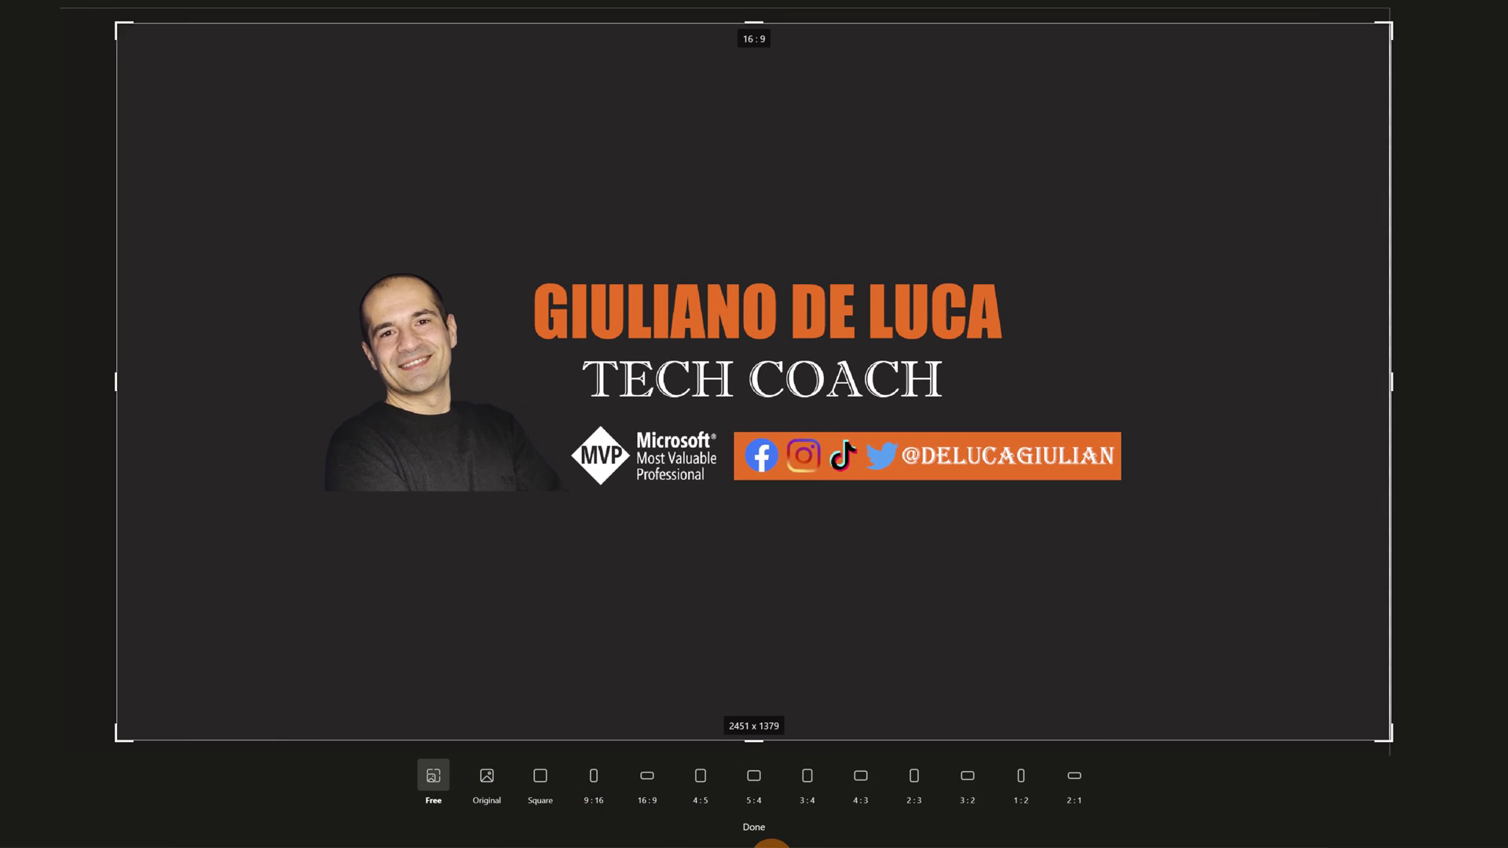
pyautogui.click(750, 830)
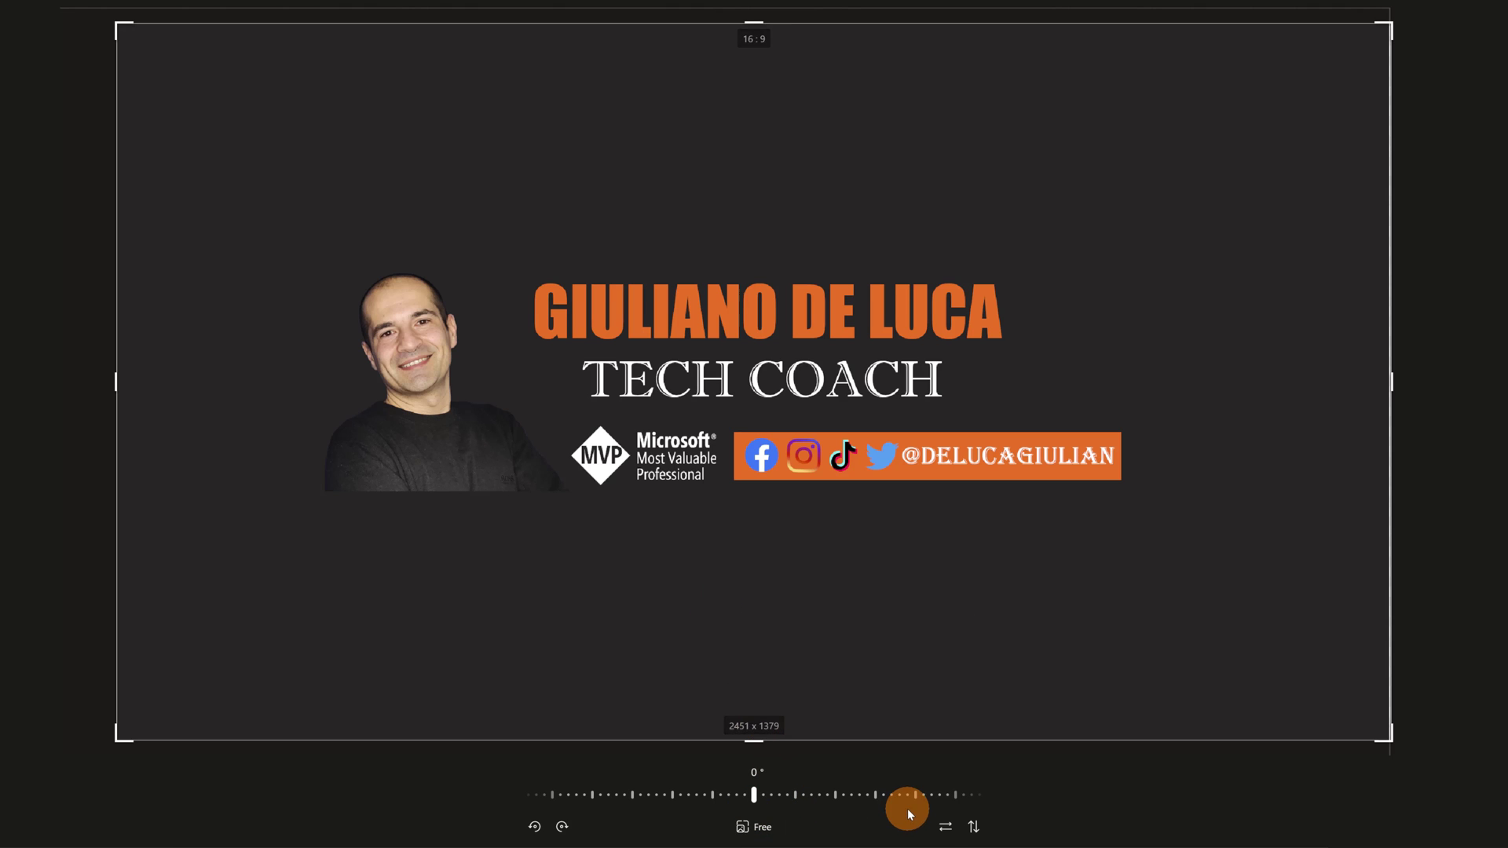
# Flip the image horizontally and vertically twice each, then drag the crop frame's corner inward.
pyautogui.click(943, 828)
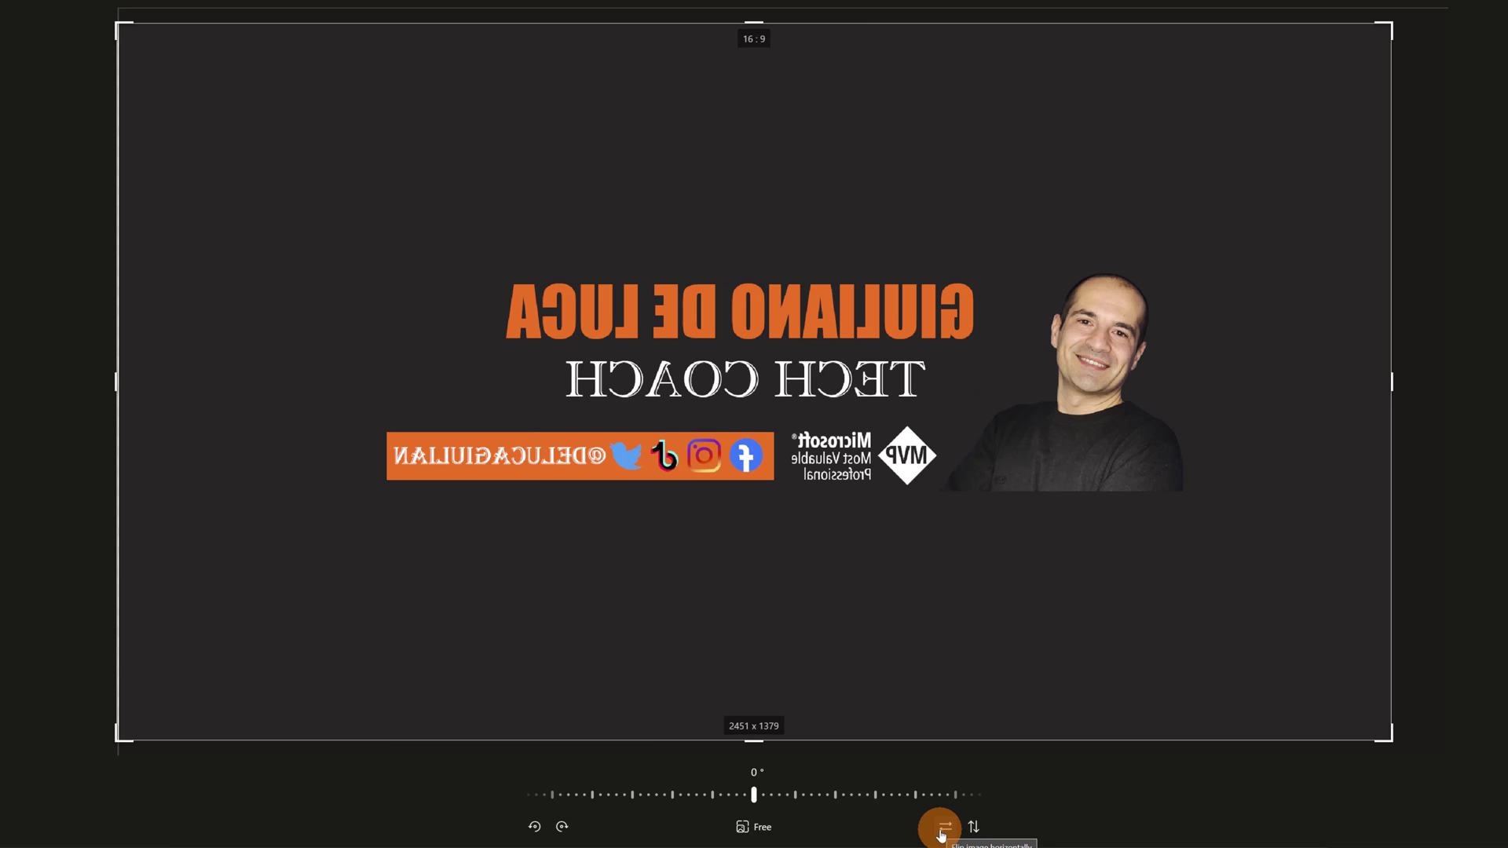
pyautogui.click(943, 829)
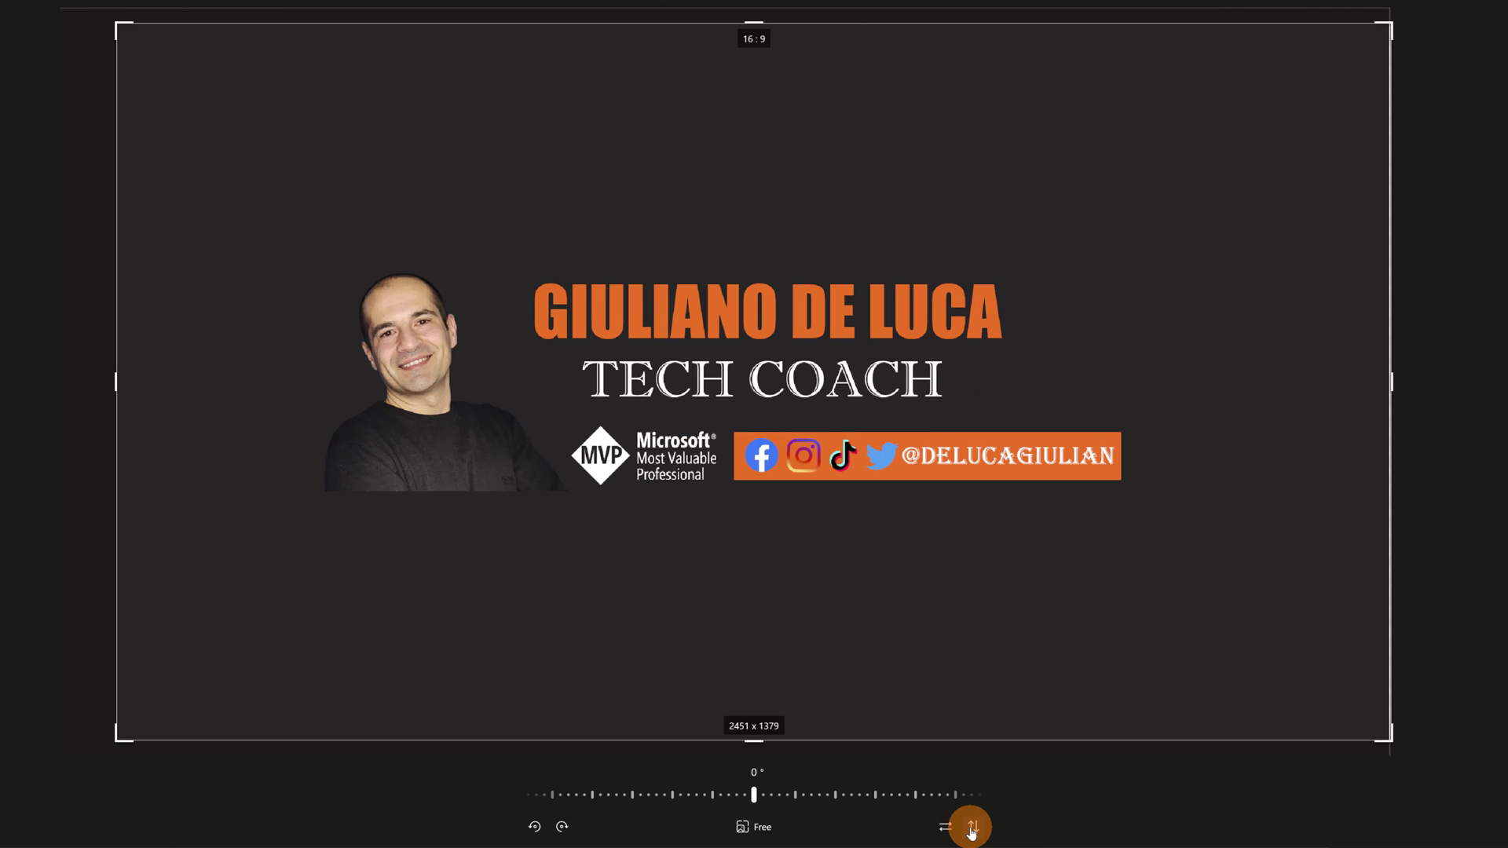
pyautogui.click(971, 831)
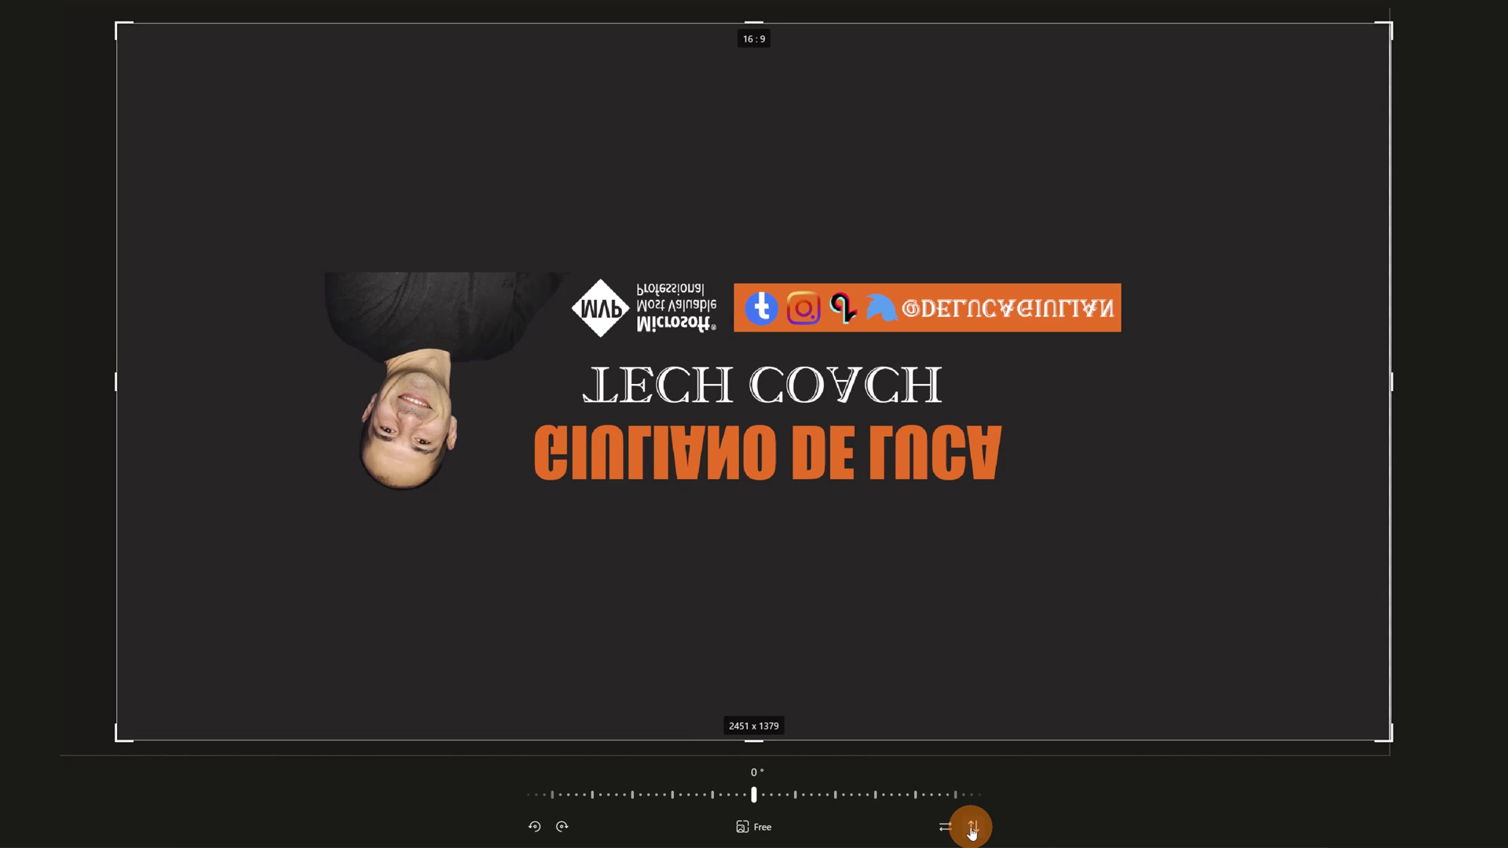
pyautogui.click(971, 829)
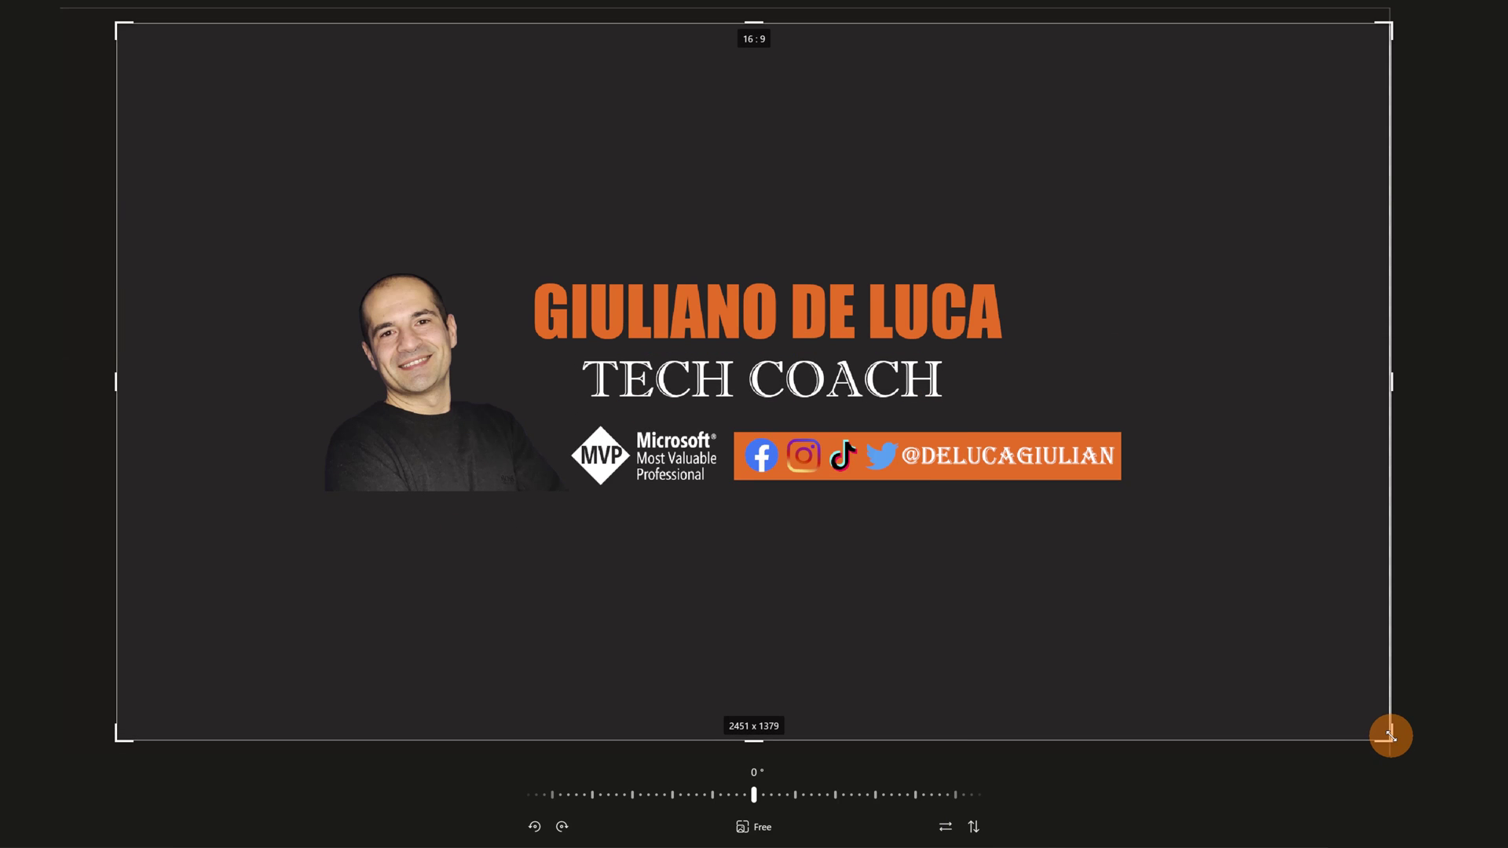
pyautogui.moveTo(1390, 736); pyautogui.dragTo(1302, 727)
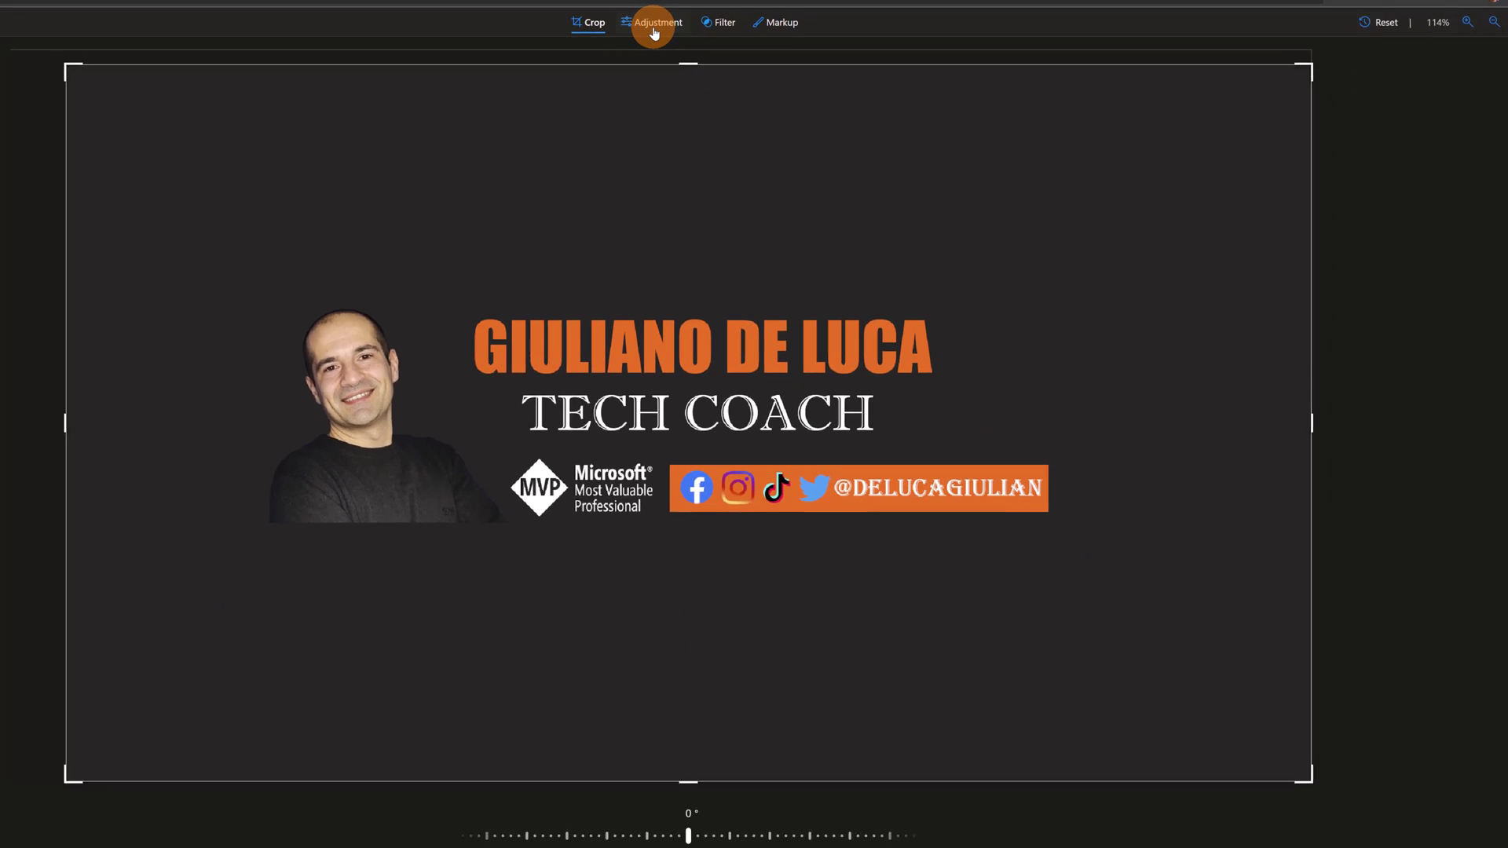
# Set brightness 38, exposure -44, contrast 36, highlights -31, shadows 58, and add a vignette.
pyautogui.click(653, 31)
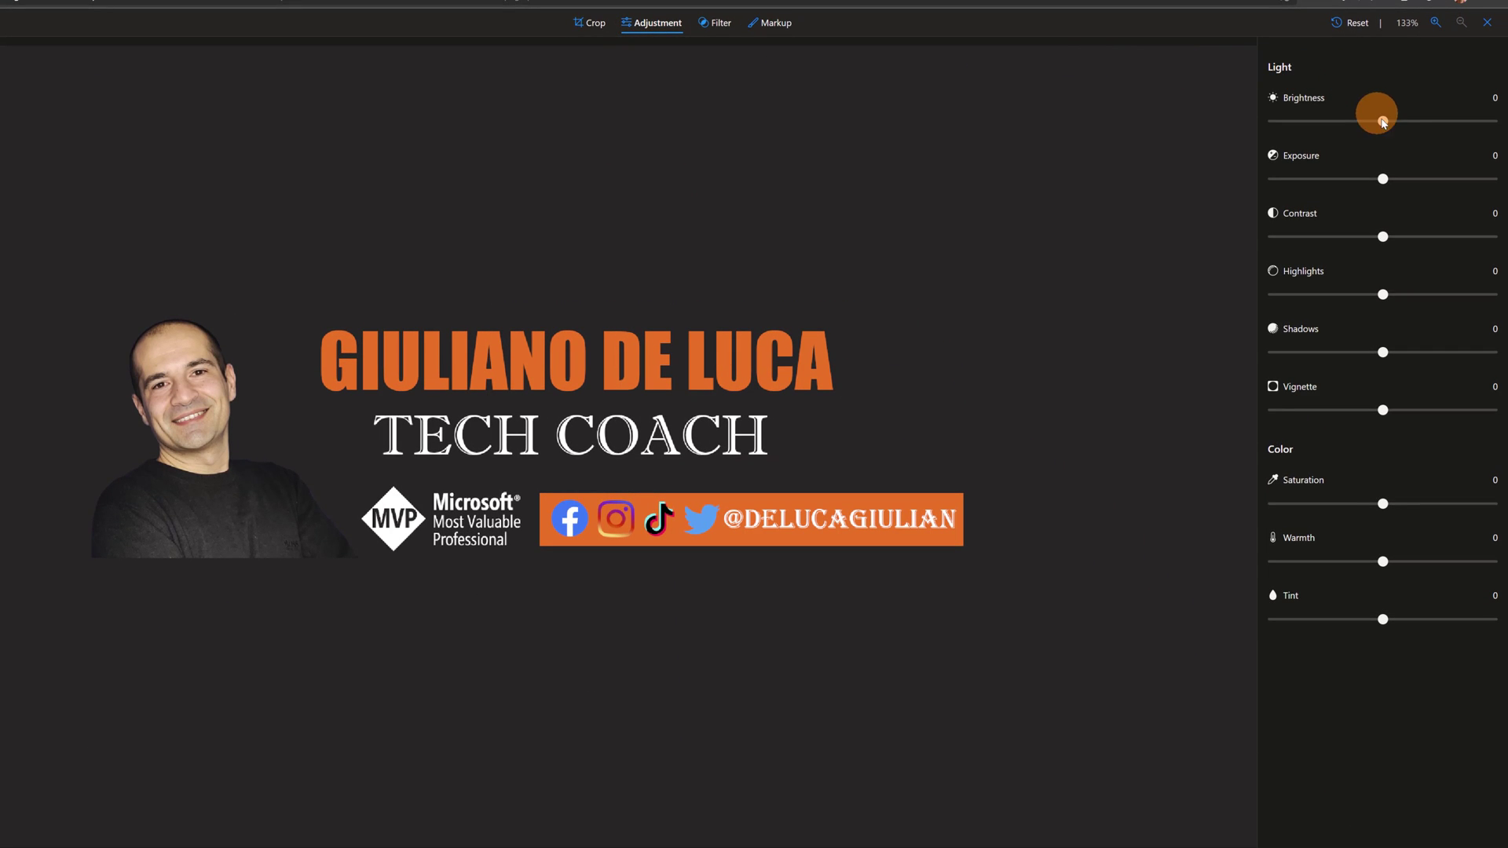
pyautogui.moveTo(1387, 126); pyautogui.dragTo(1430, 125)
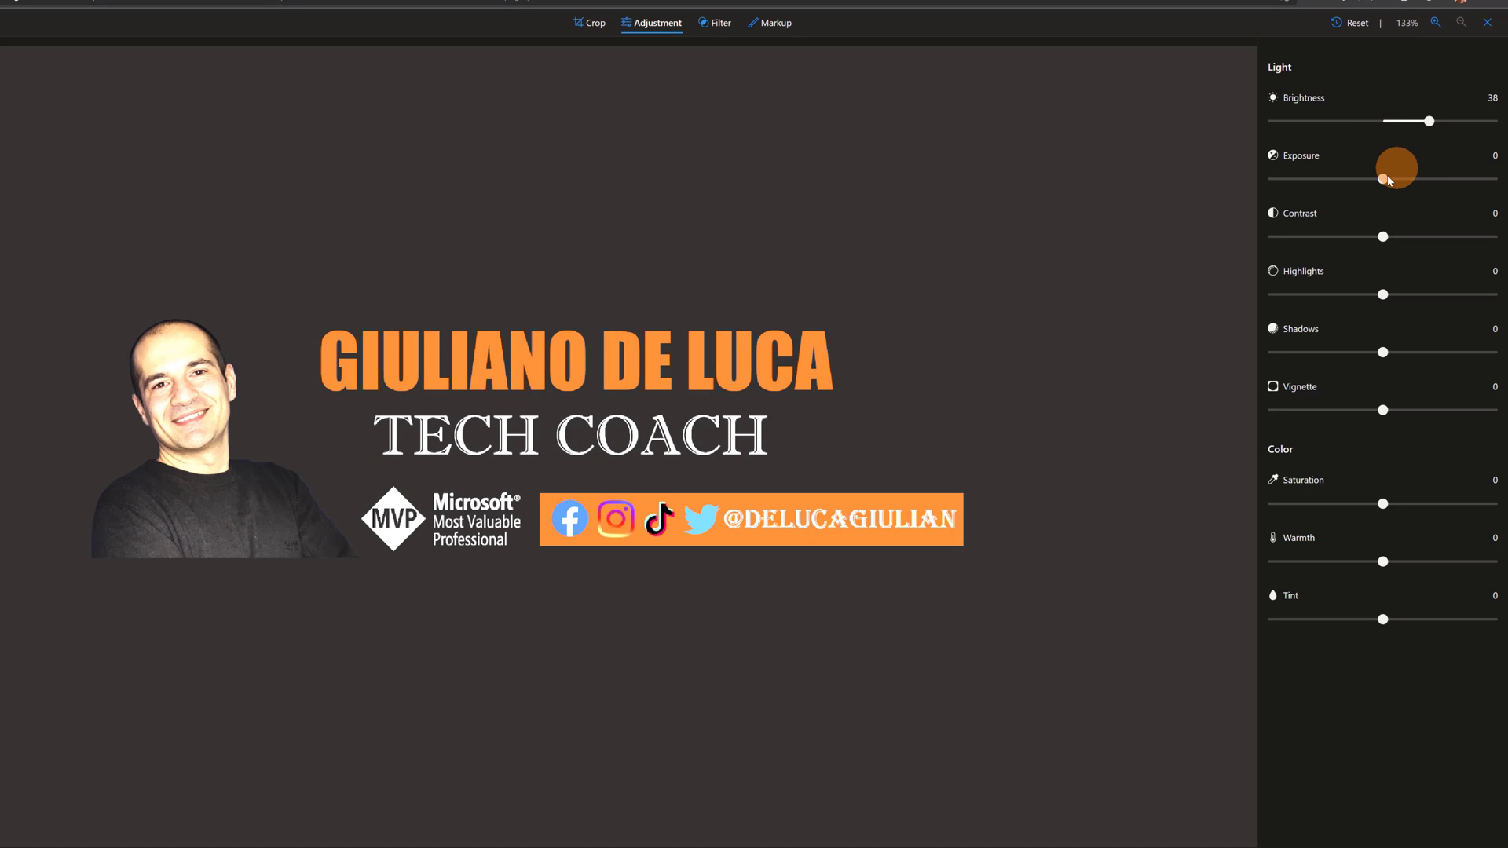
pyautogui.moveTo(1333, 181); pyautogui.dragTo(1331, 182)
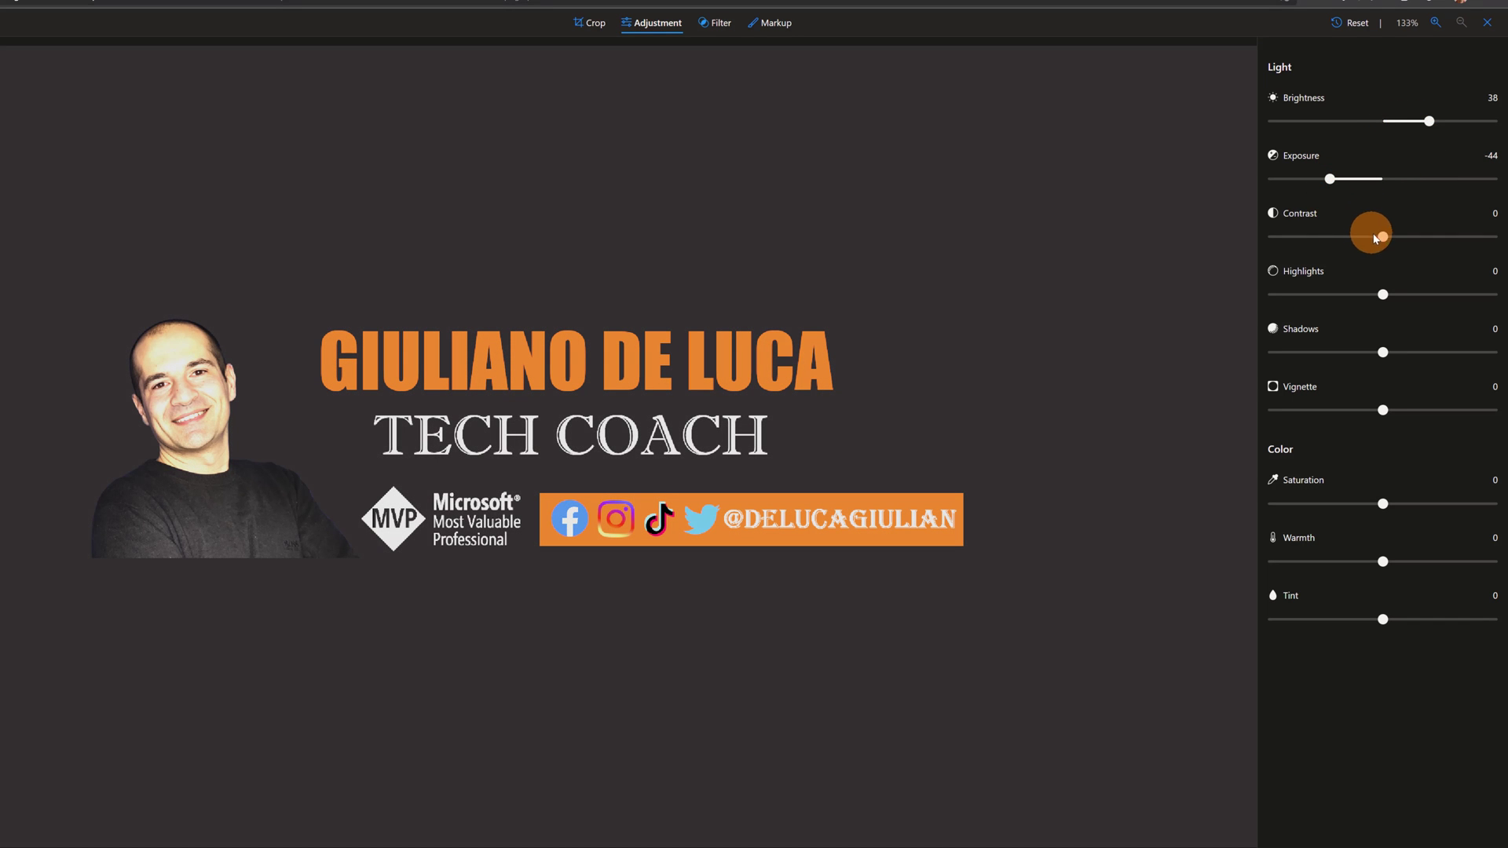
pyautogui.moveTo(1412, 241); pyautogui.dragTo(1429, 241)
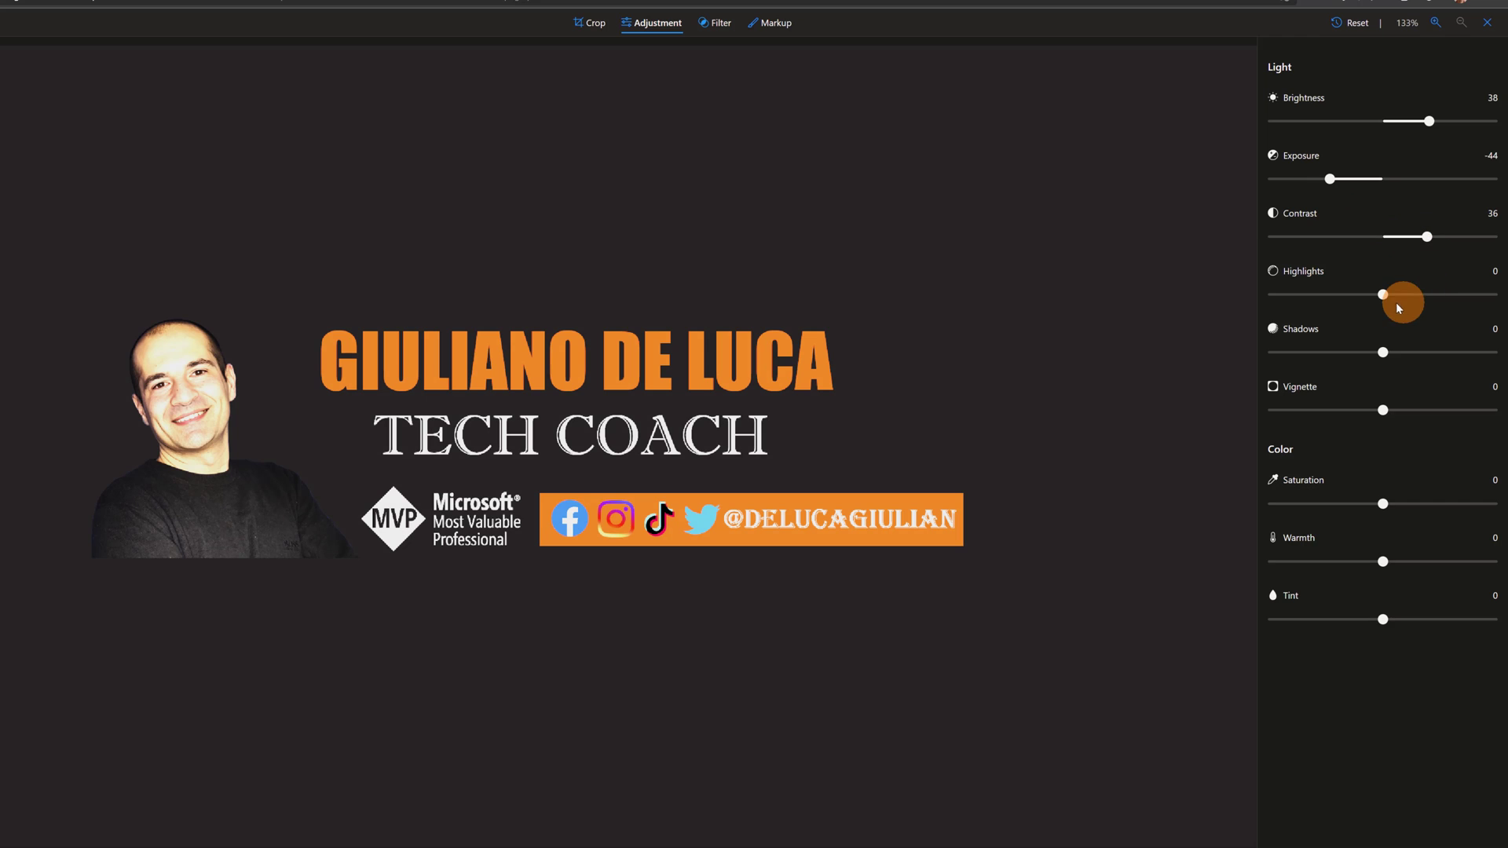
pyautogui.moveTo(1398, 308); pyautogui.dragTo(1345, 297)
pyautogui.moveTo(1378, 355); pyautogui.dragTo(1454, 358)
pyautogui.moveTo(1383, 410); pyautogui.dragTo(1369, 414)
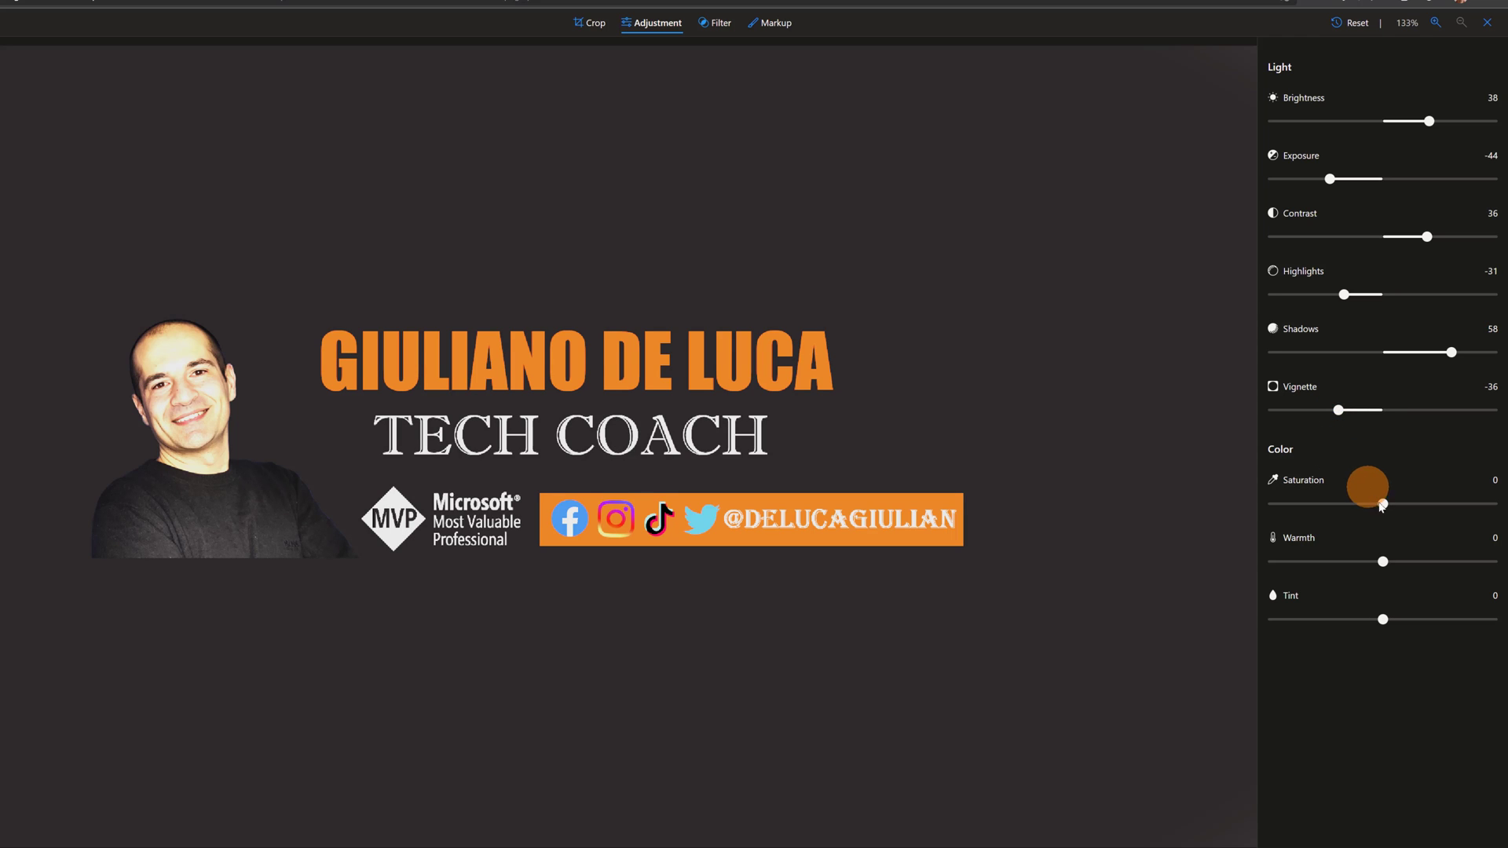
# Set saturation to 54, warmth to -49 and a purple tint of 39.
pyautogui.moveTo(1405, 510); pyautogui.dragTo(1446, 507)
pyautogui.moveTo(1361, 560); pyautogui.dragTo(1325, 562)
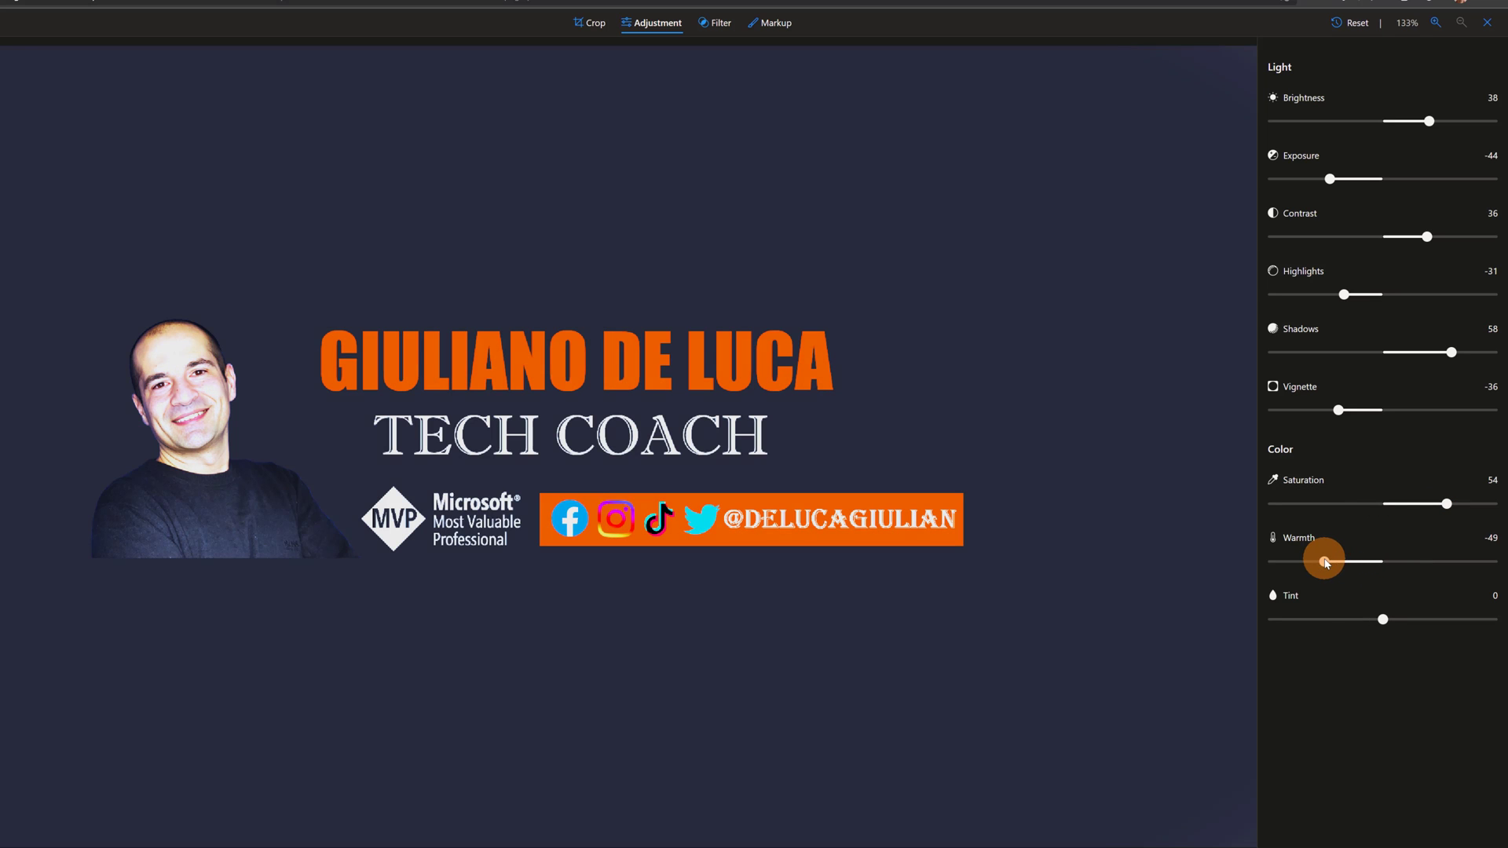
pyautogui.moveTo(1384, 620); pyautogui.dragTo(1427, 619)
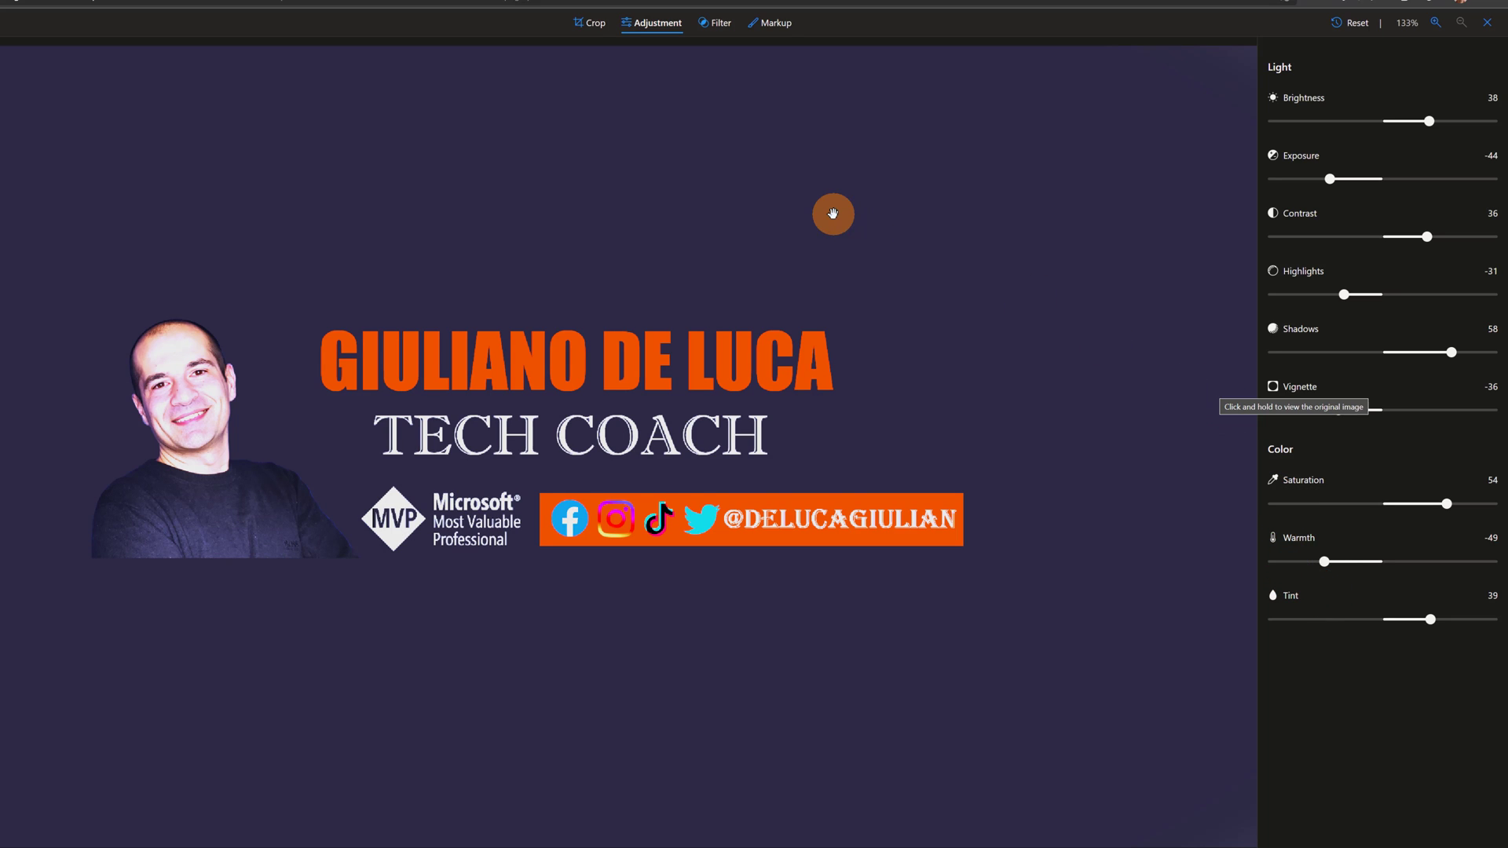
pyautogui.click(720, 32)
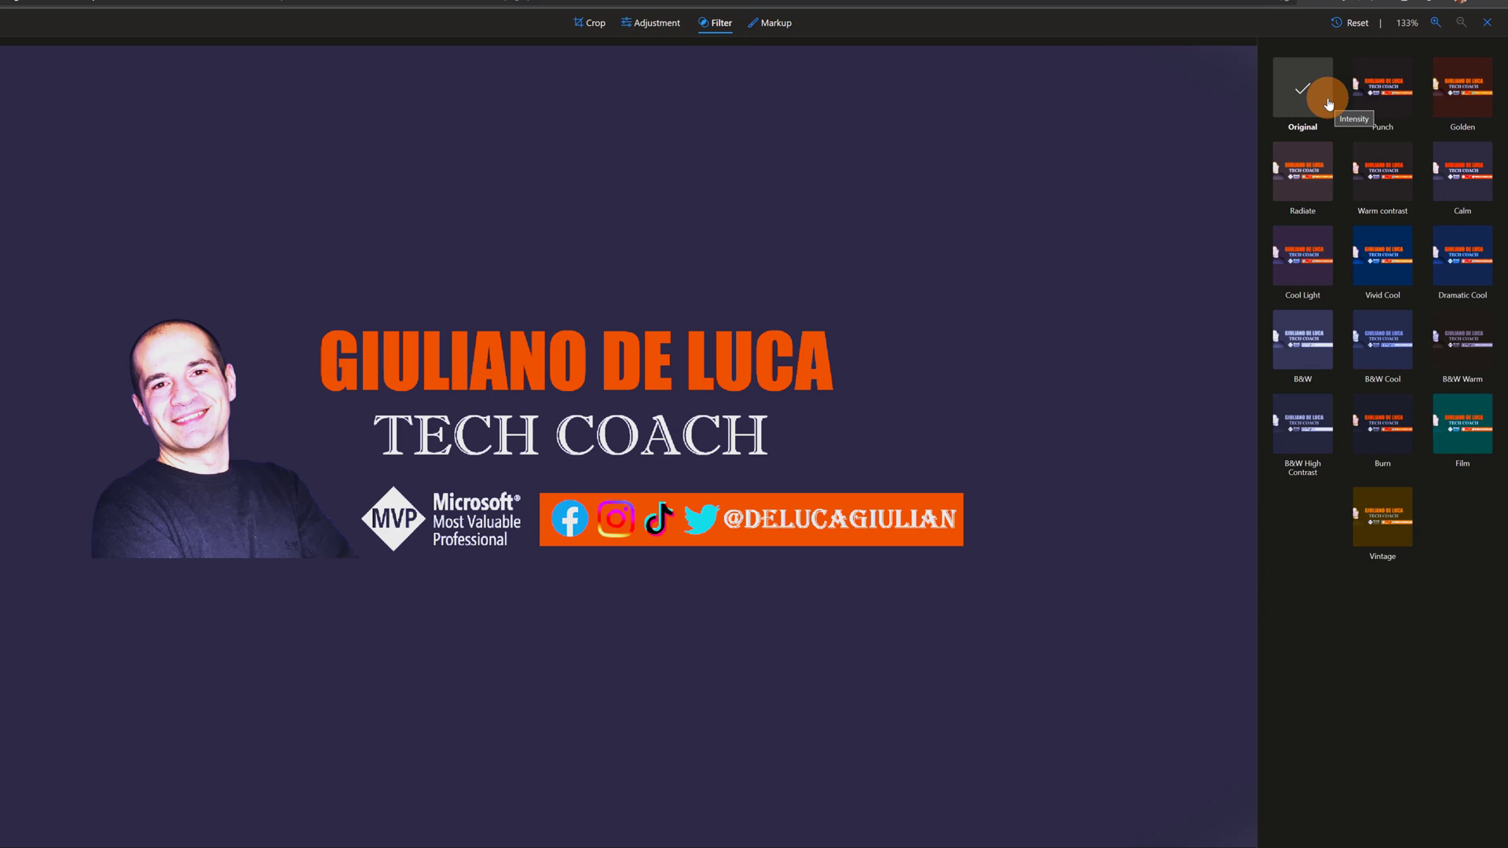
# Try the Punch filter at intensity 97, then Golden, Radiate, Warm contrast and Calm.
pyautogui.click(1378, 114)
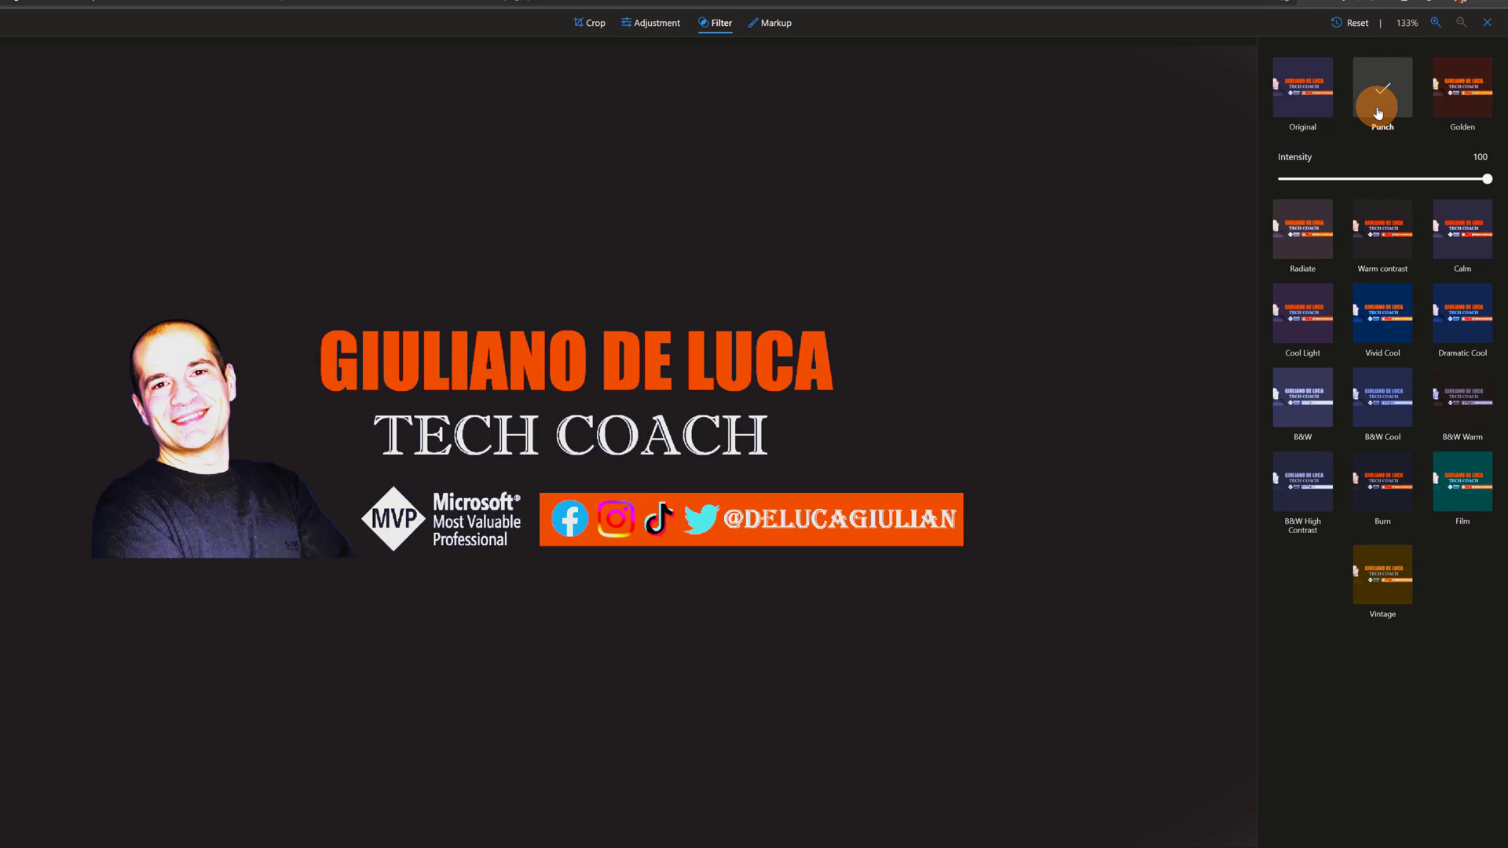
pyautogui.click(1487, 179)
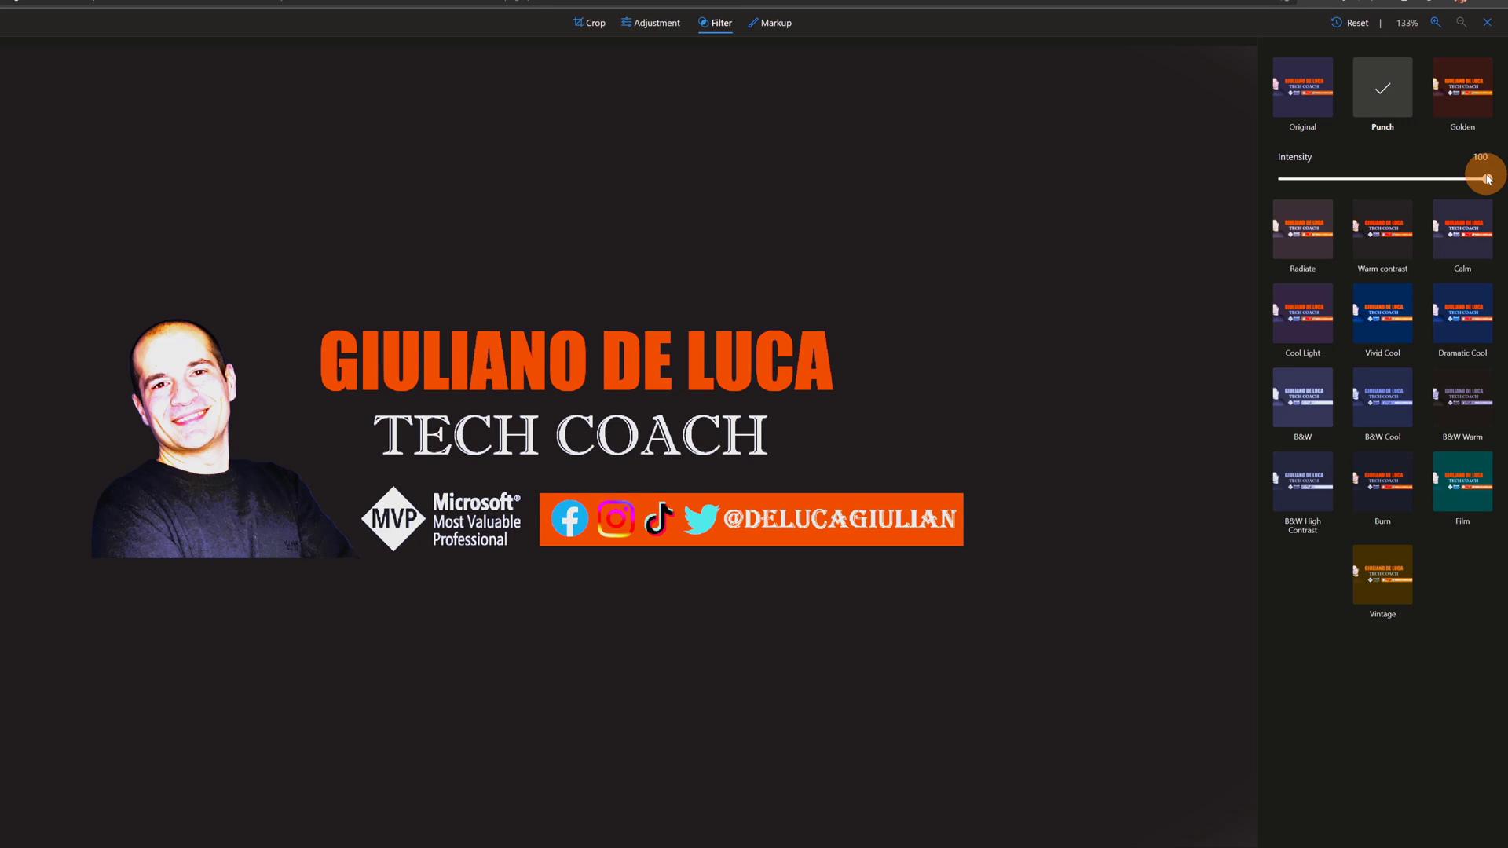
pyautogui.moveTo(1471, 179)
pyautogui.mouseDown()
pyautogui.moveTo(1347, 179)
pyautogui.moveTo(1477, 179)
pyautogui.mouseUp()
pyautogui.click(1464, 108)
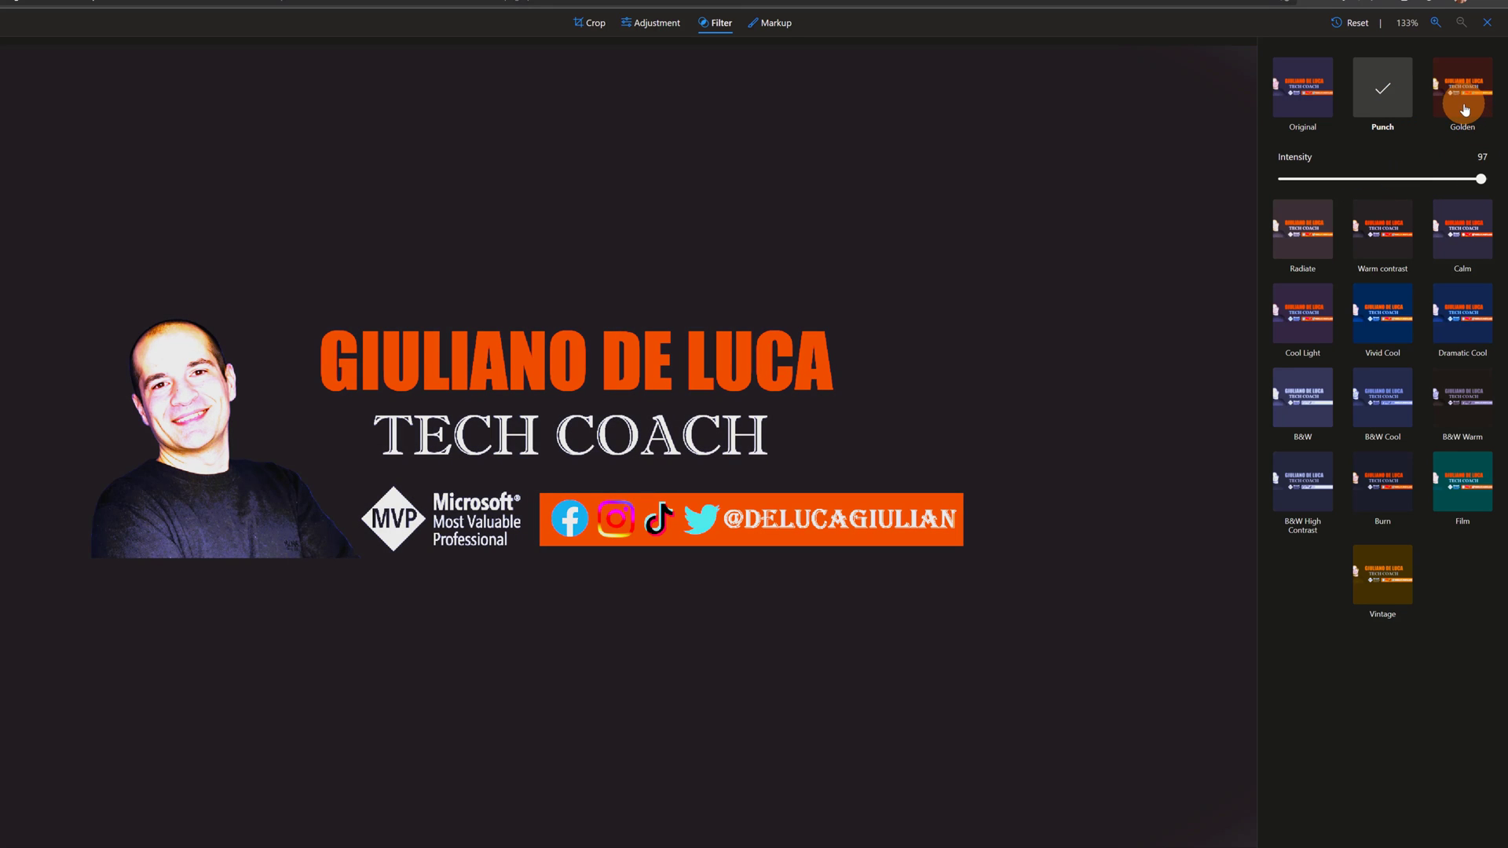
pyautogui.click(1300, 229)
pyautogui.click(1383, 177)
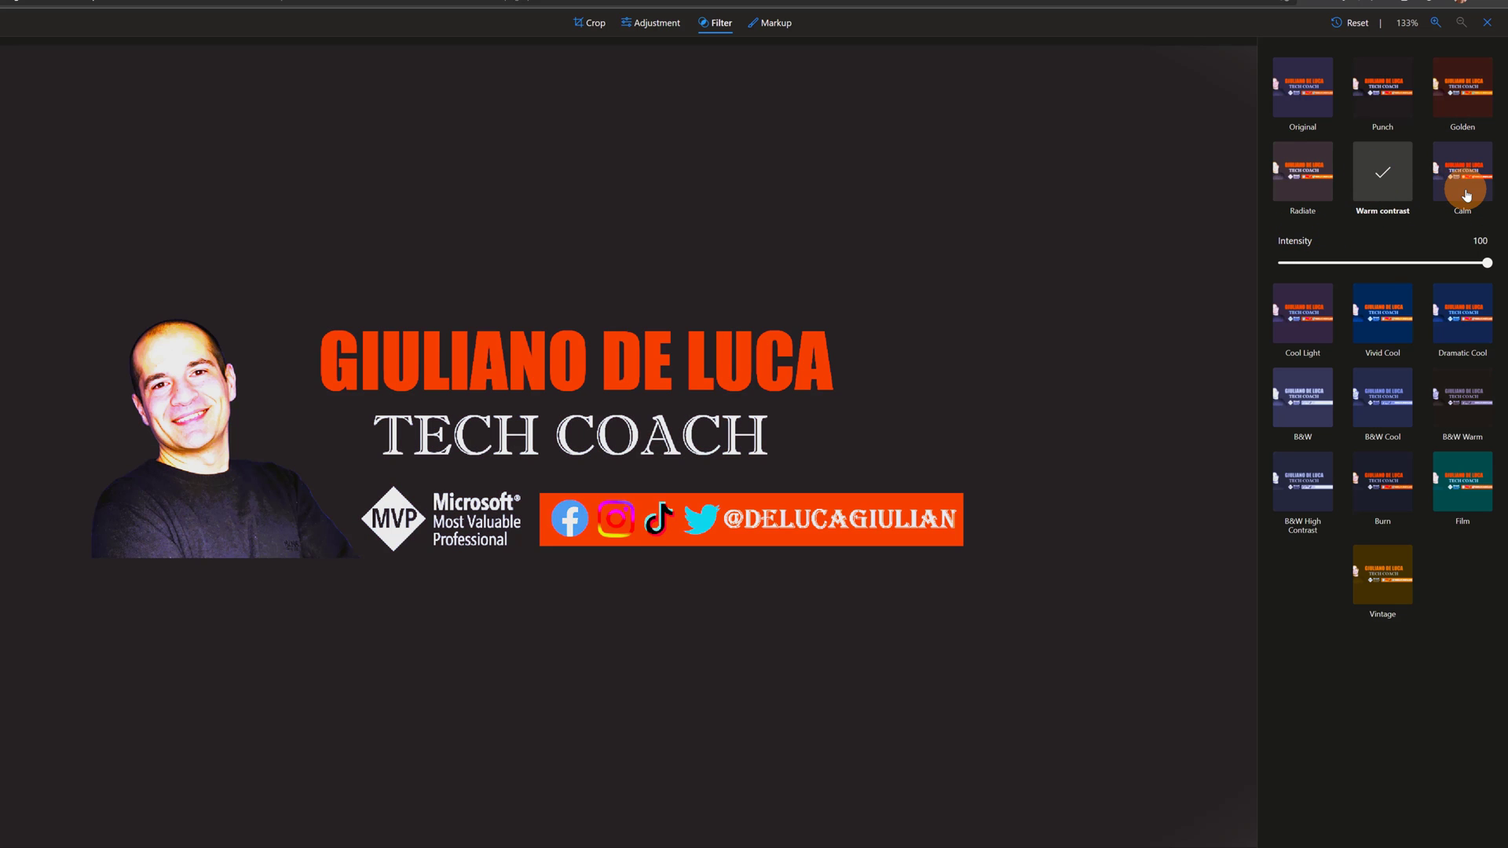
pyautogui.click(1465, 194)
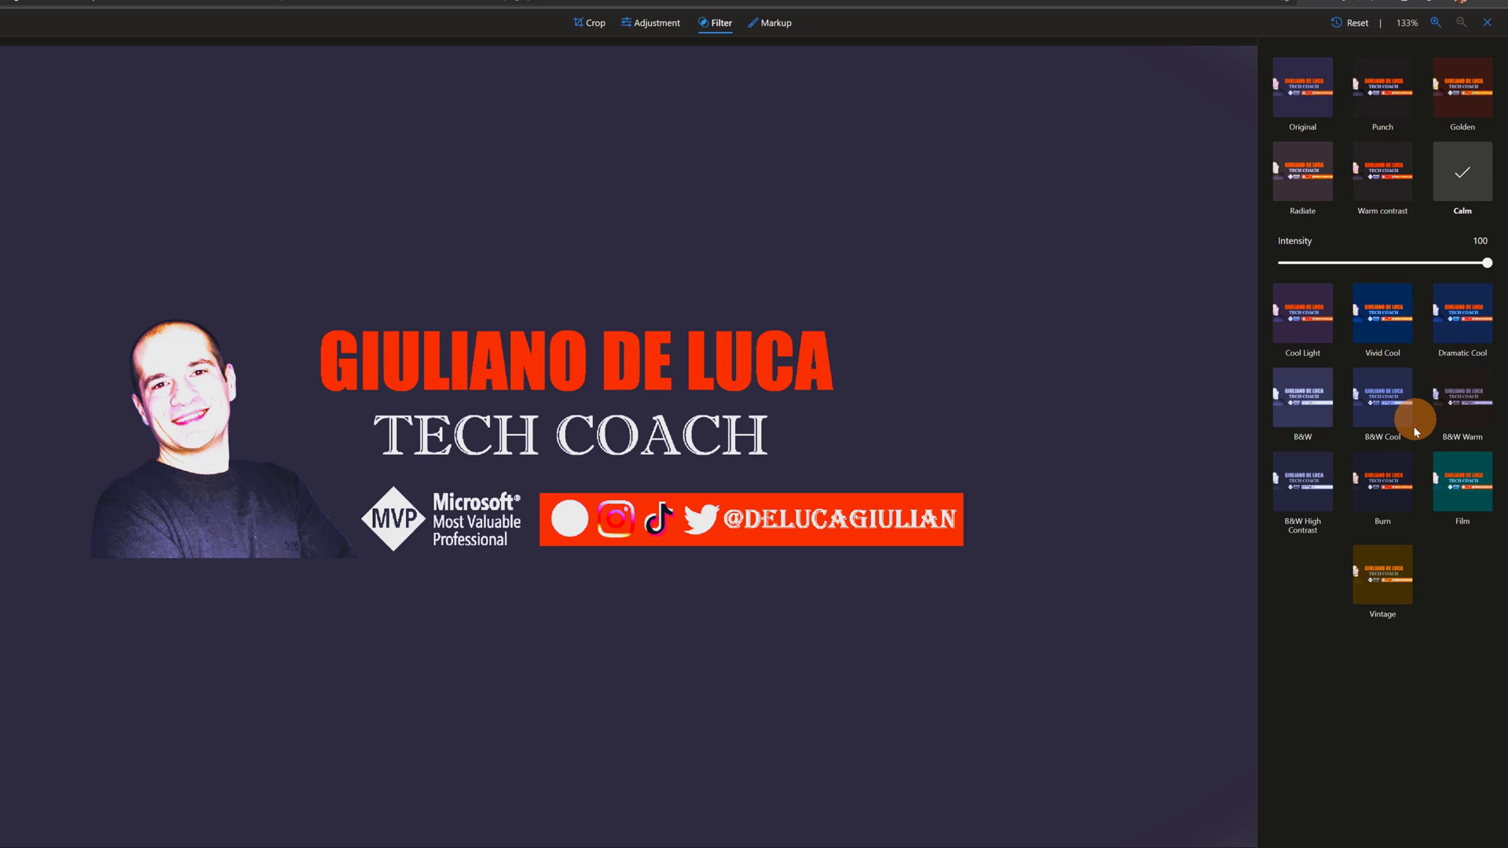
# Apply the Vintage filter, then reset the image, discarding all edits.
pyautogui.click(1383, 575)
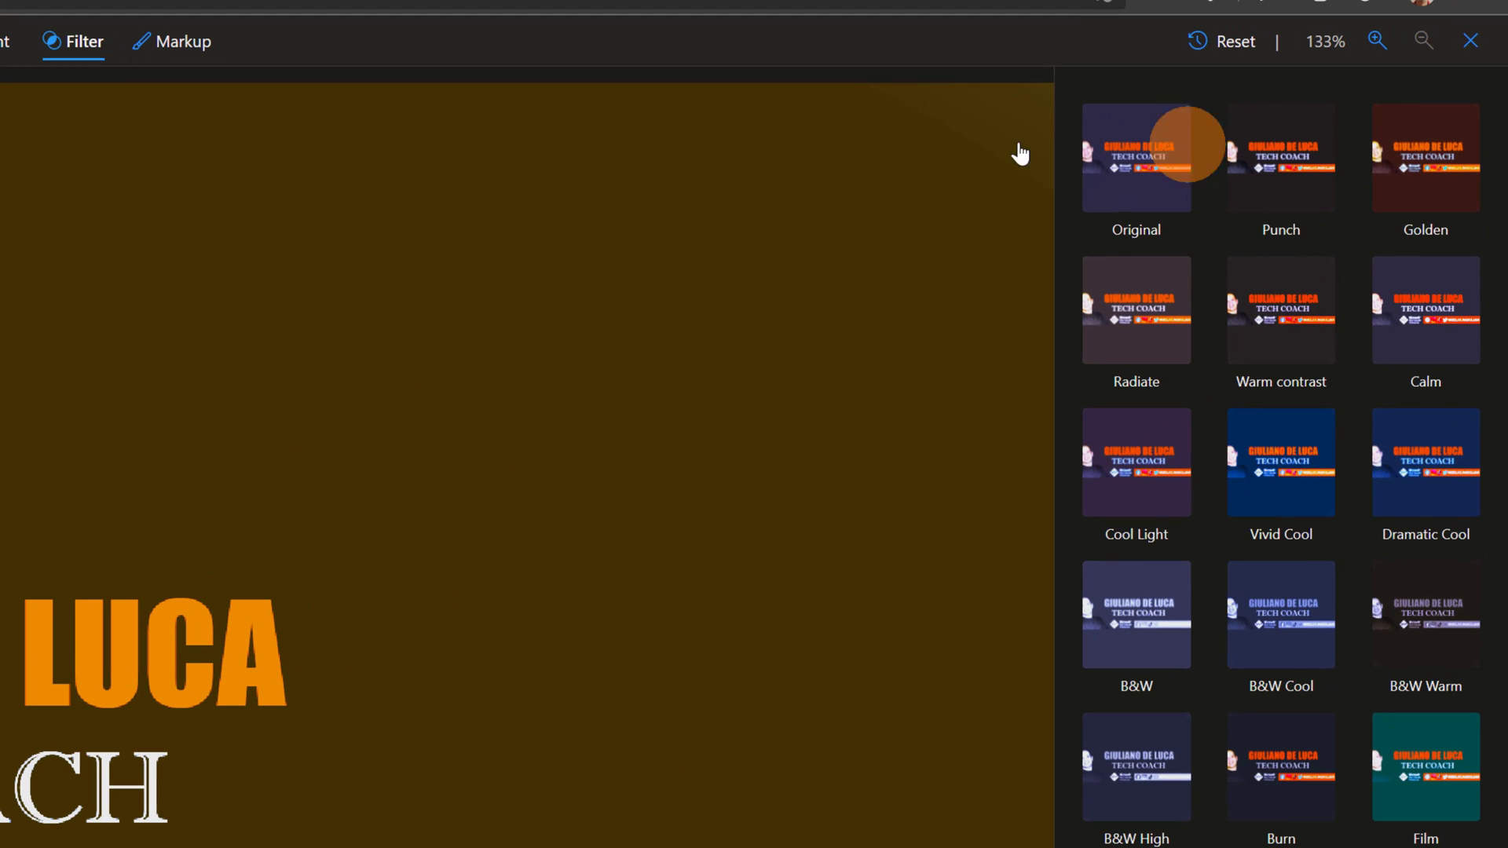
pyautogui.click(1286, 32)
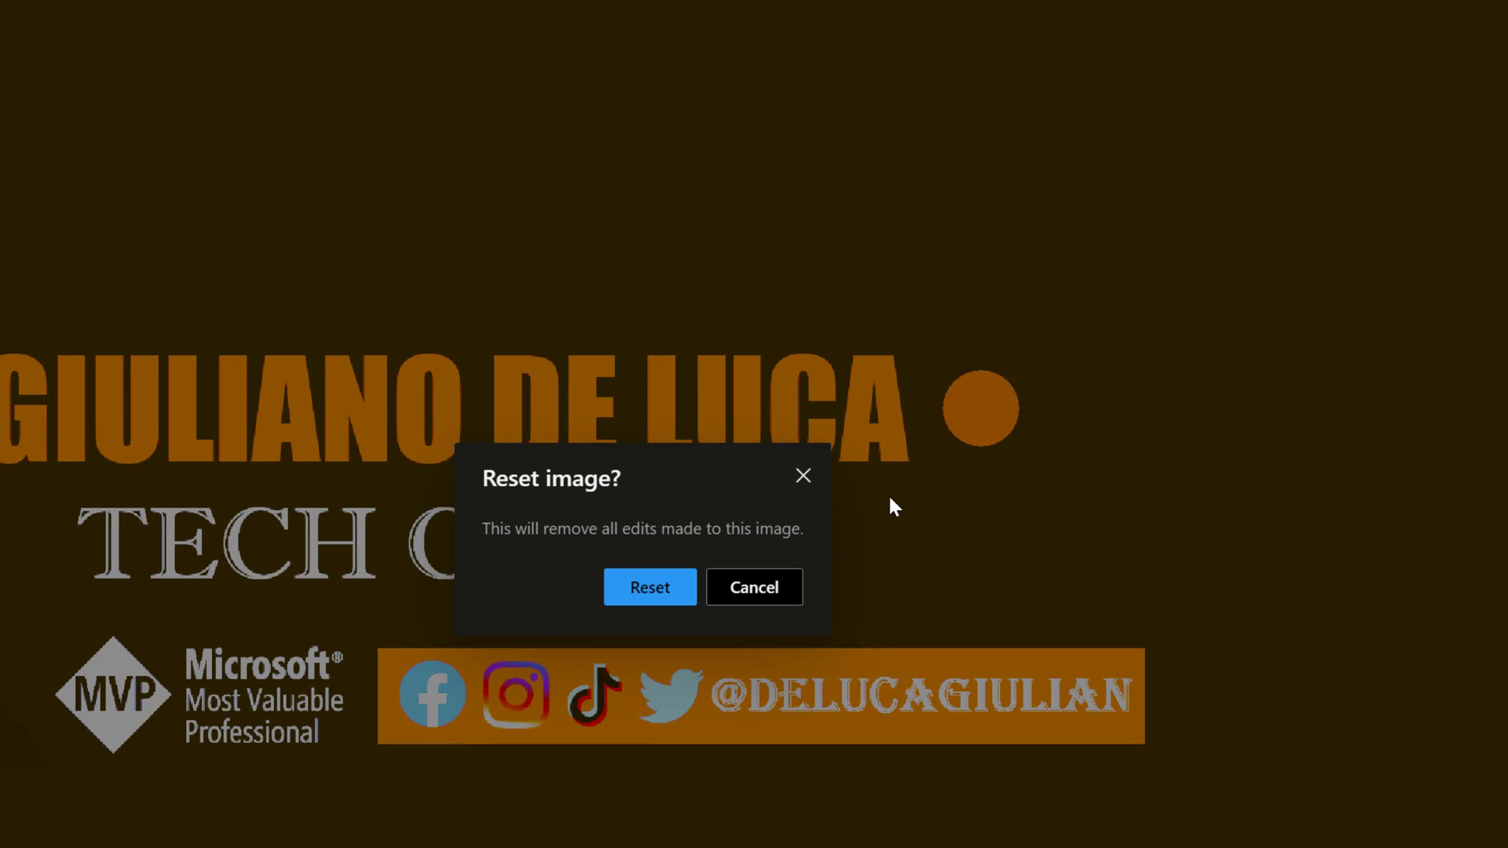
pyautogui.click(638, 596)
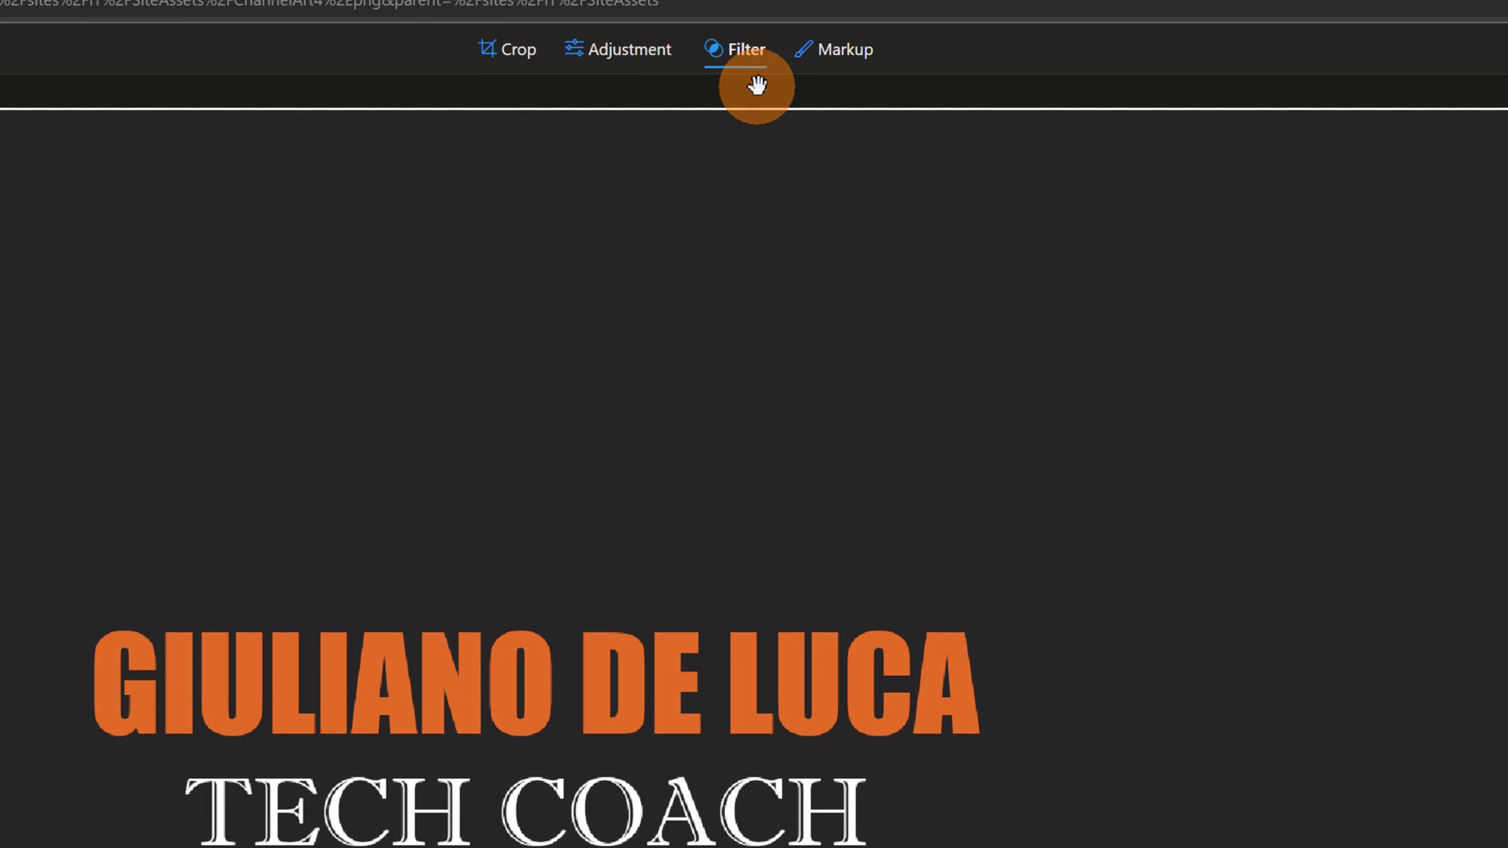
# Set the markup pen to red ink with thickness 4.
pyautogui.click(835, 63)
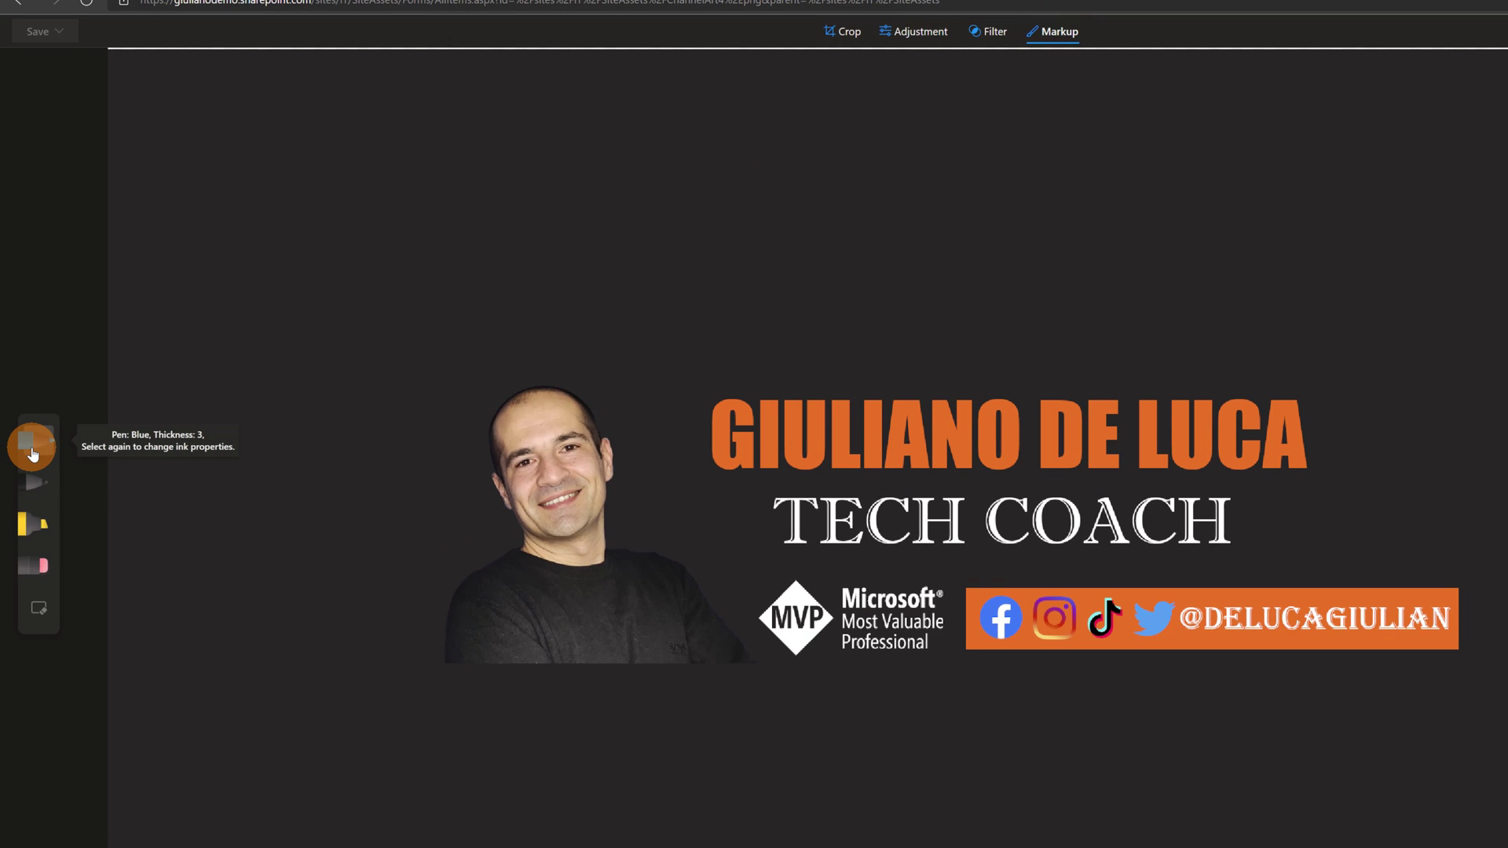
pyautogui.click(32, 454)
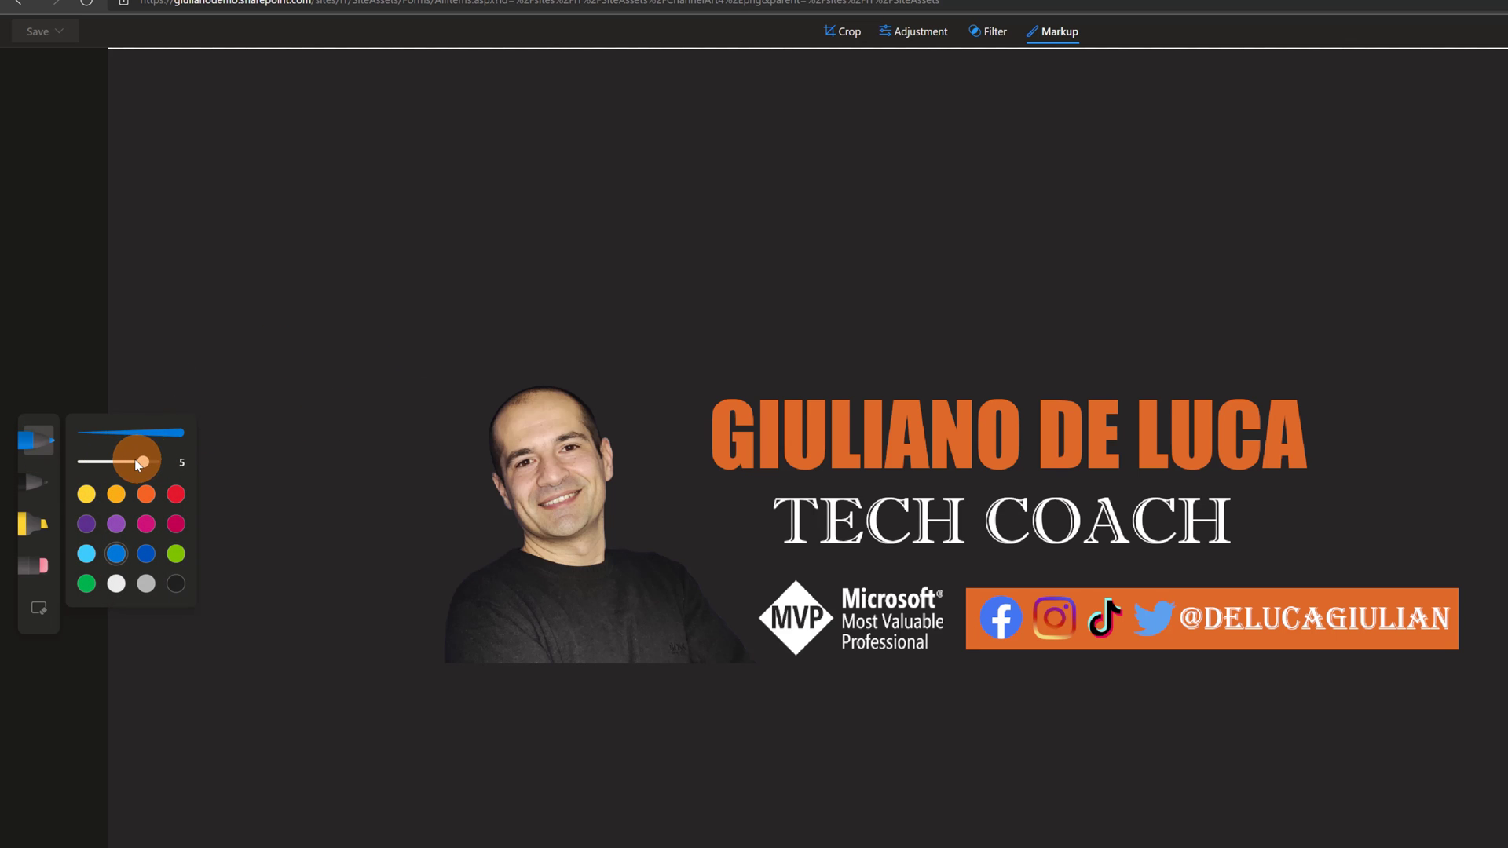
pyautogui.moveTo(141, 461); pyautogui.dragTo(127, 462)
pyautogui.click(177, 495)
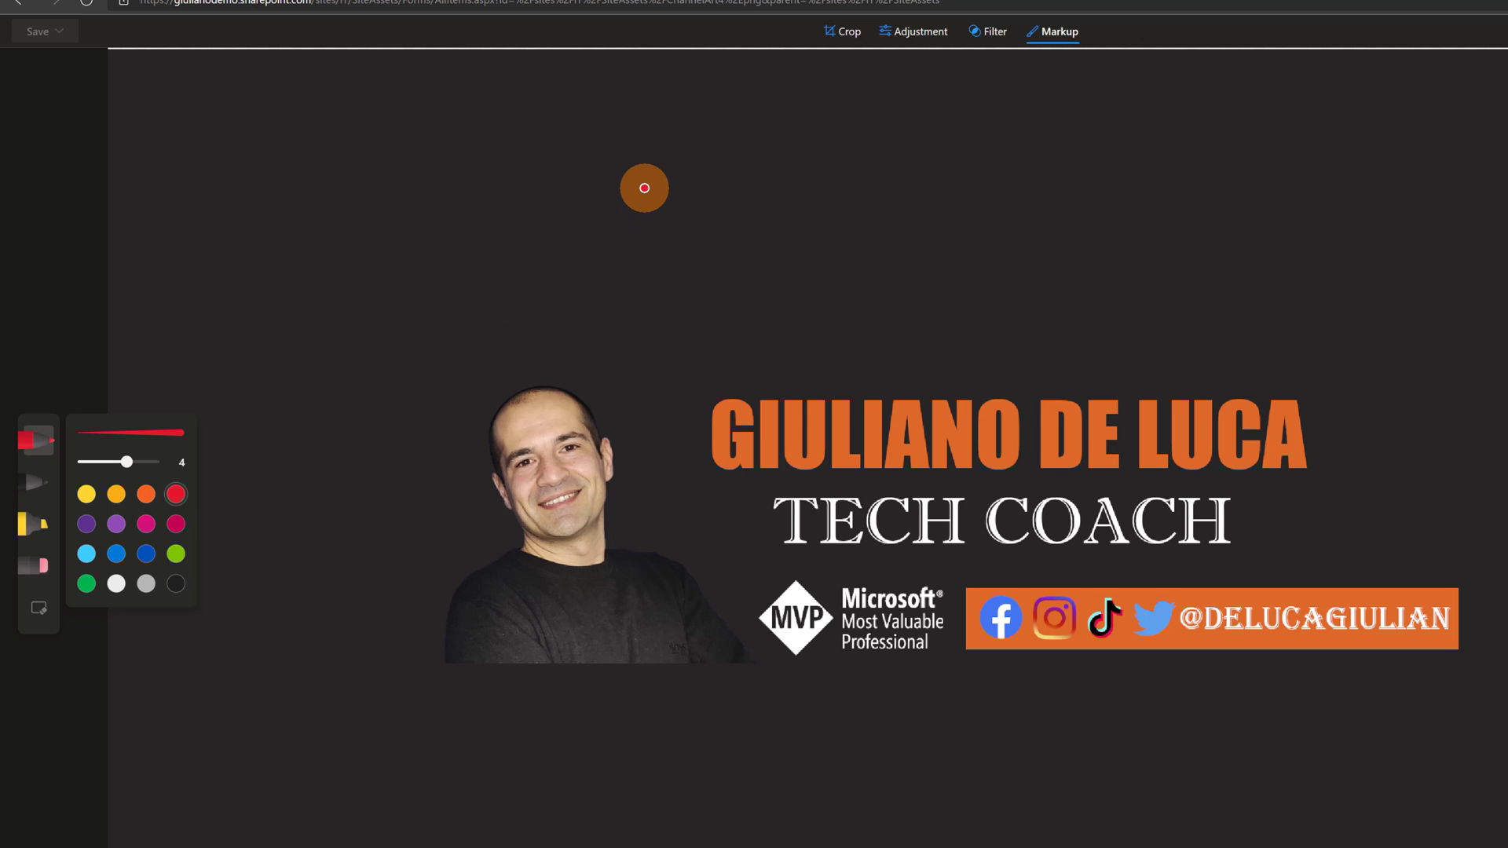
# Draw a red loop with a stem and two branches above the name.
pyautogui.moveTo(644, 188)
pyautogui.mouseDown()
pyautogui.moveTo(643, 236)
pyautogui.moveTo(683, 220)
pyautogui.moveTo(680, 199)
pyautogui.moveTo(654, 198)
pyautogui.mouseUp()
pyautogui.moveTo(596, 135); pyautogui.dragTo(660, 185)
pyautogui.moveTo(639, 105); pyautogui.dragTo(660, 165)
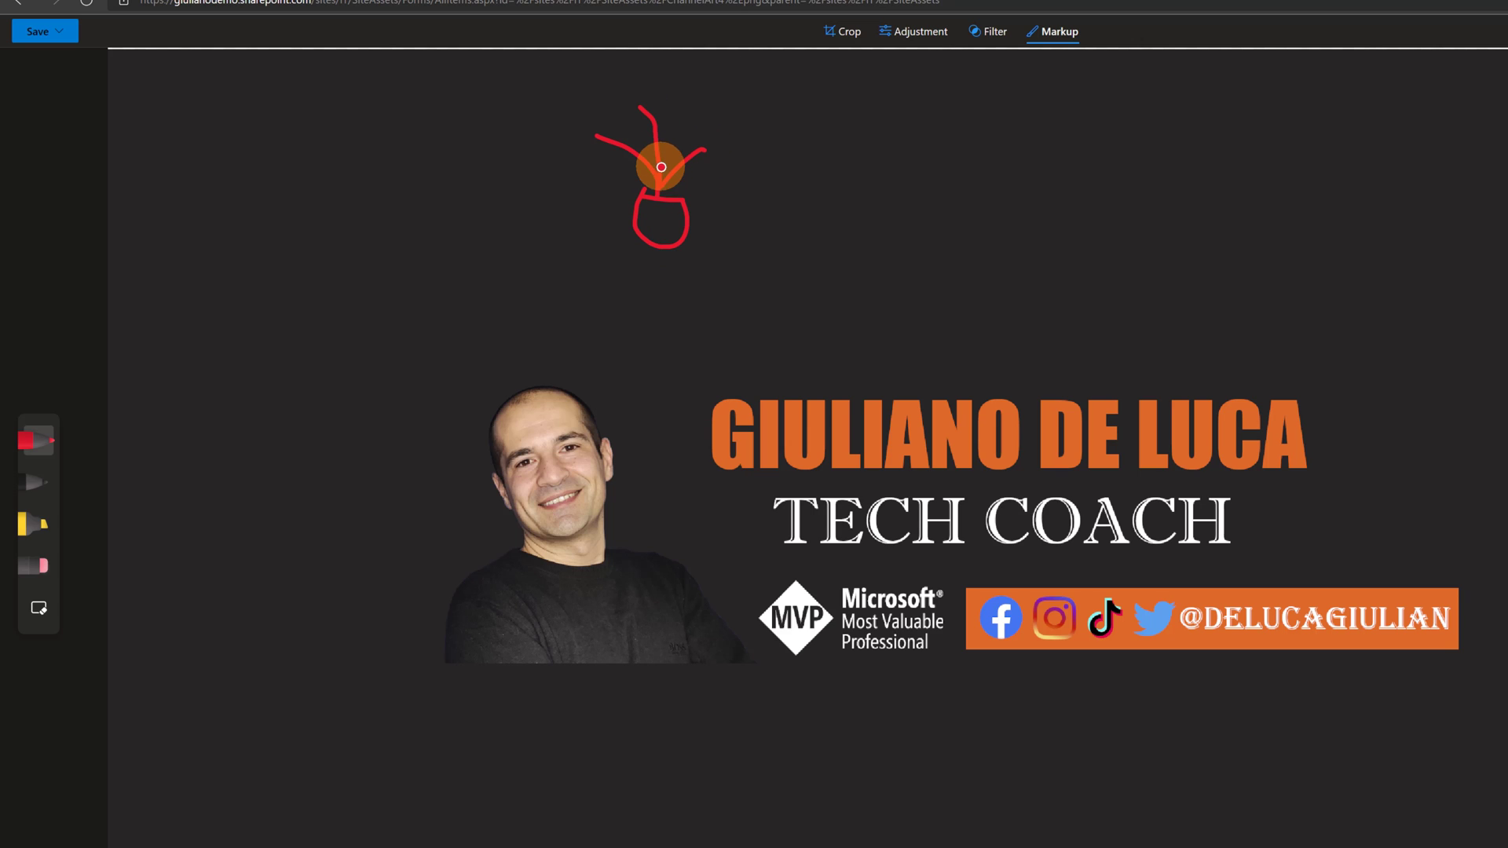
pyautogui.moveTo(691, 110); pyautogui.dragTo(660, 179)
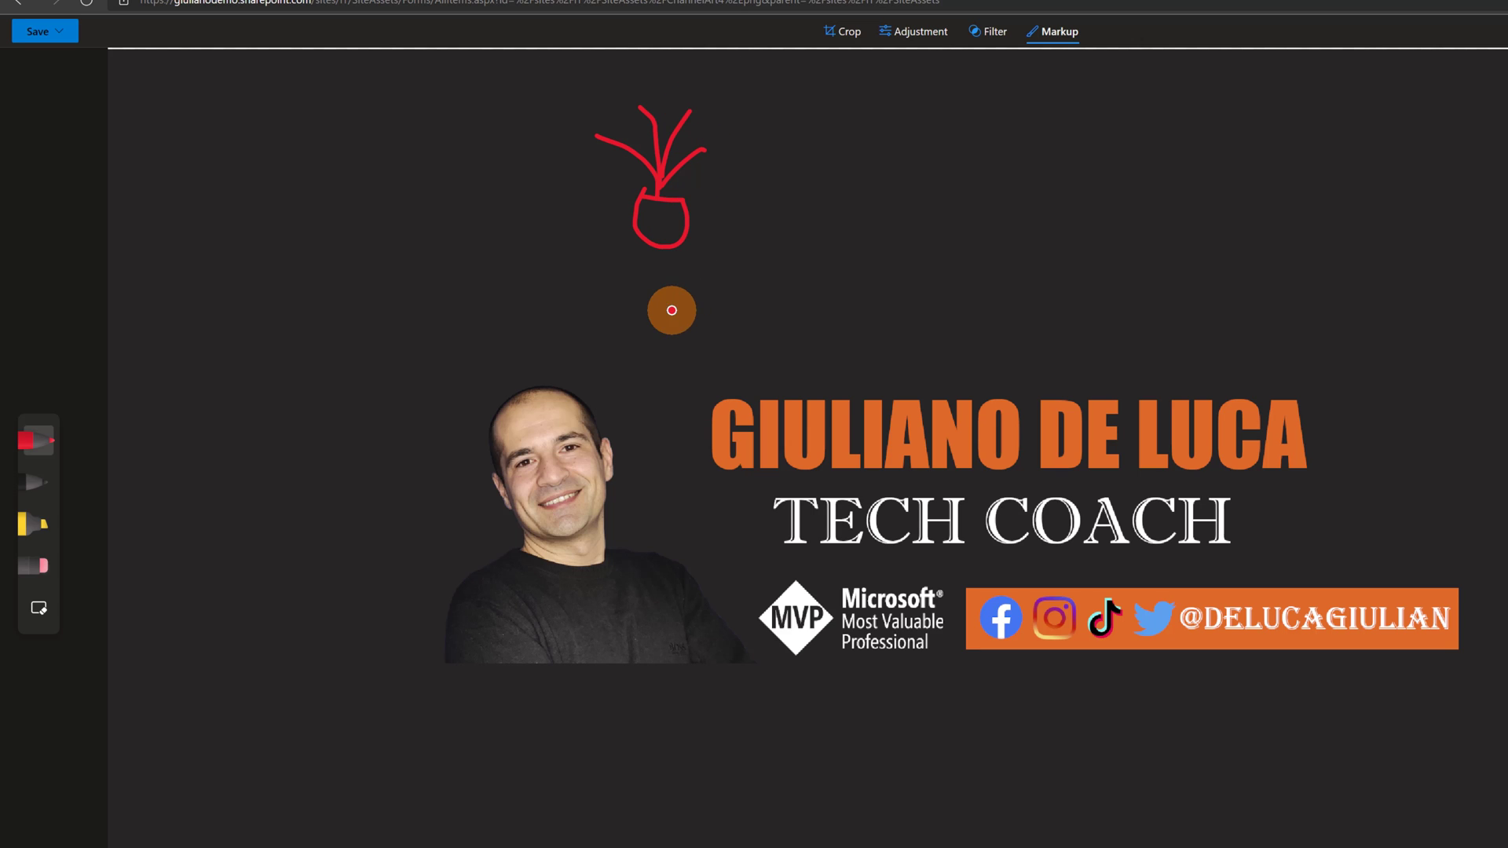
# Add a yellow highlighter stroke over the sketch, then erase it along with the red loop.
pyautogui.click(49, 492)
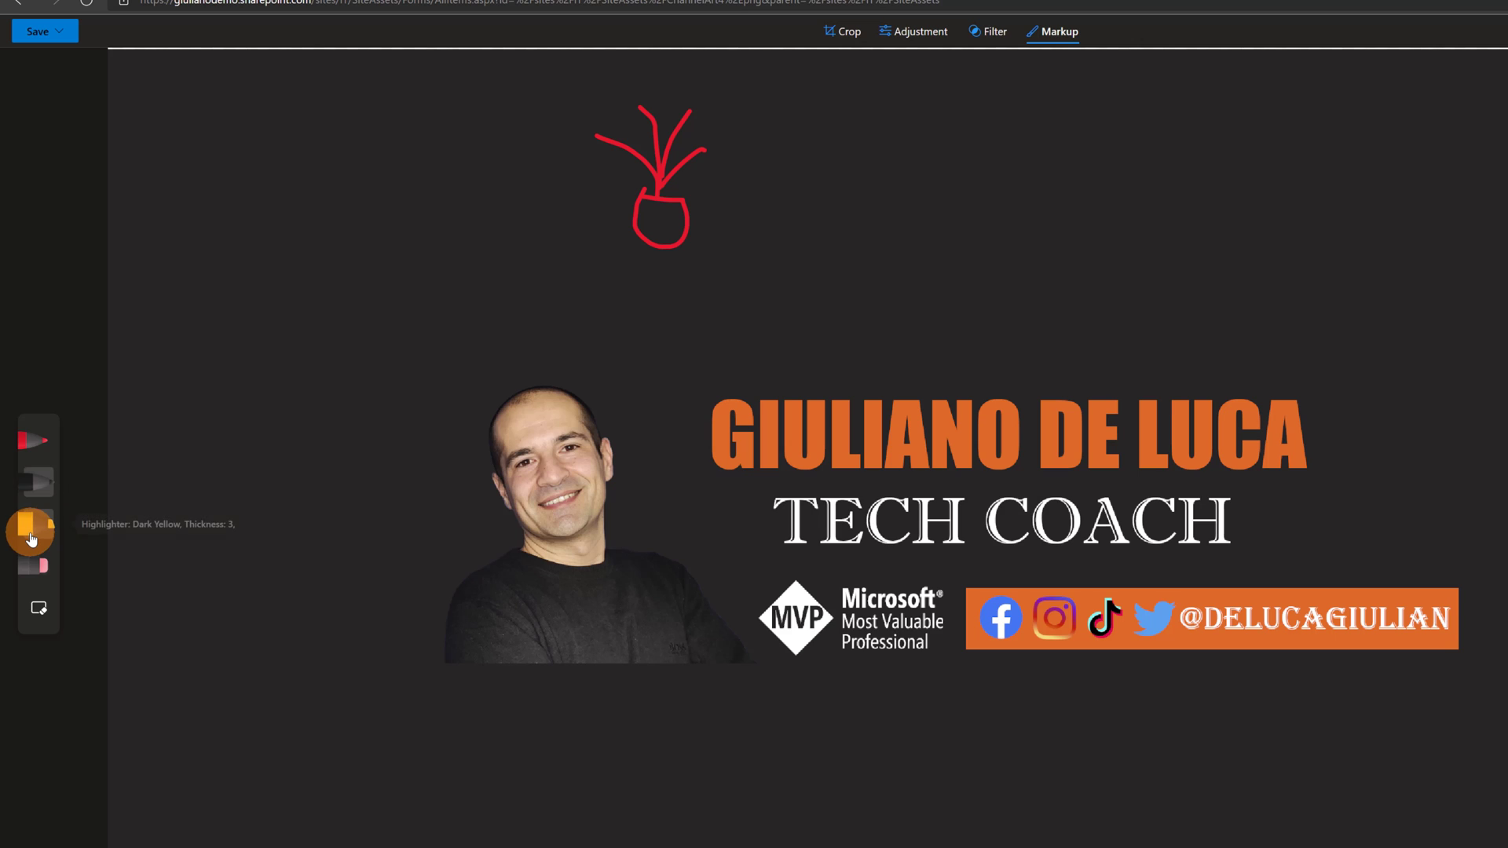
pyautogui.click(32, 538)
pyautogui.moveTo(581, 124)
pyautogui.mouseDown()
pyautogui.moveTo(710, 129)
pyautogui.moveTo(609, 134)
pyautogui.moveTo(611, 148)
pyautogui.moveTo(697, 153)
pyautogui.moveTo(618, 167)
pyautogui.moveTo(672, 205)
pyautogui.moveTo(628, 229)
pyautogui.mouseUp()
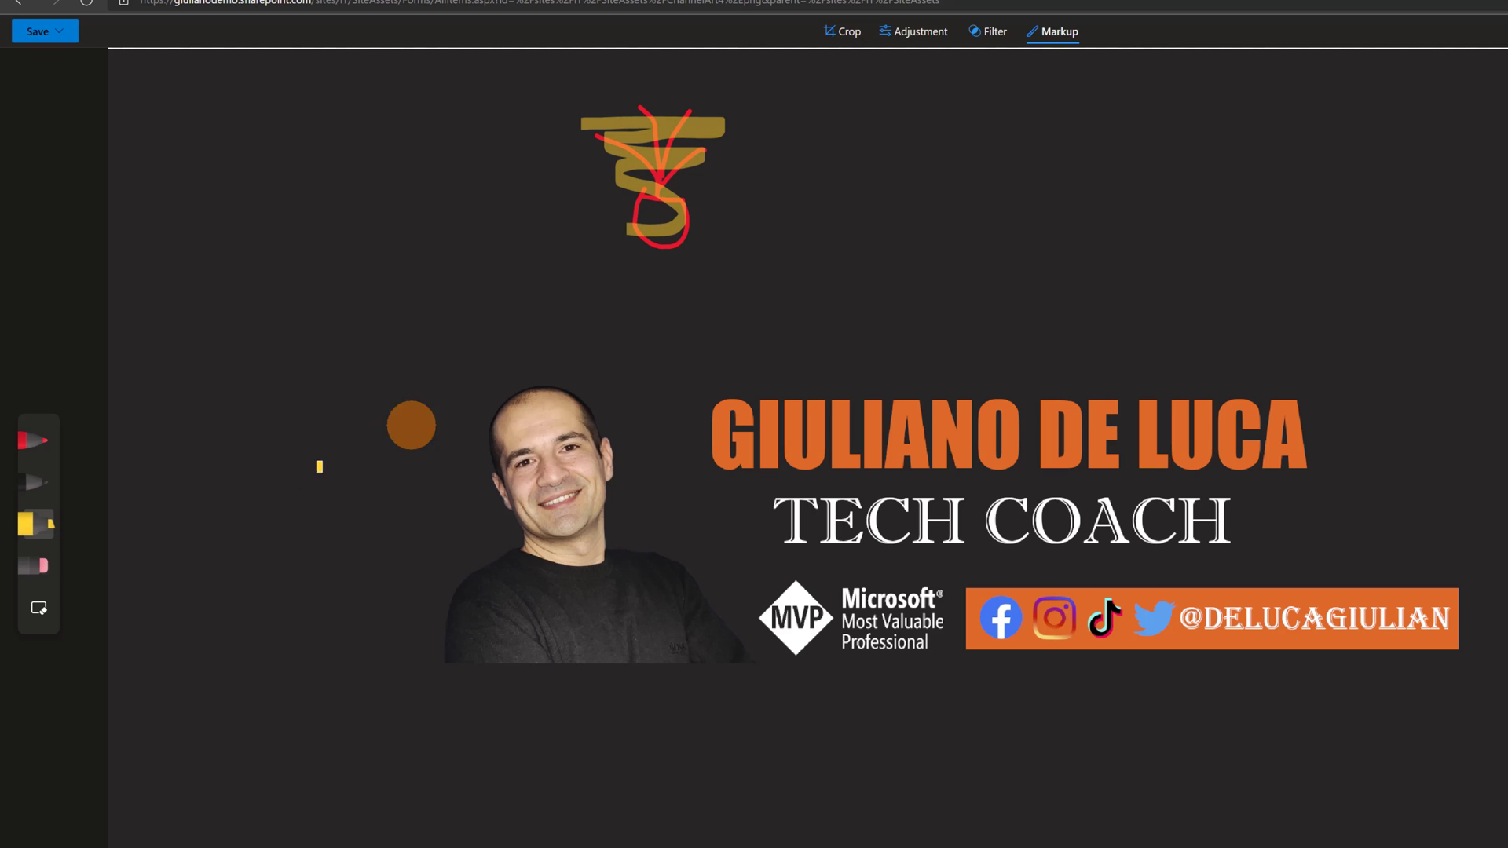
pyautogui.click(33, 573)
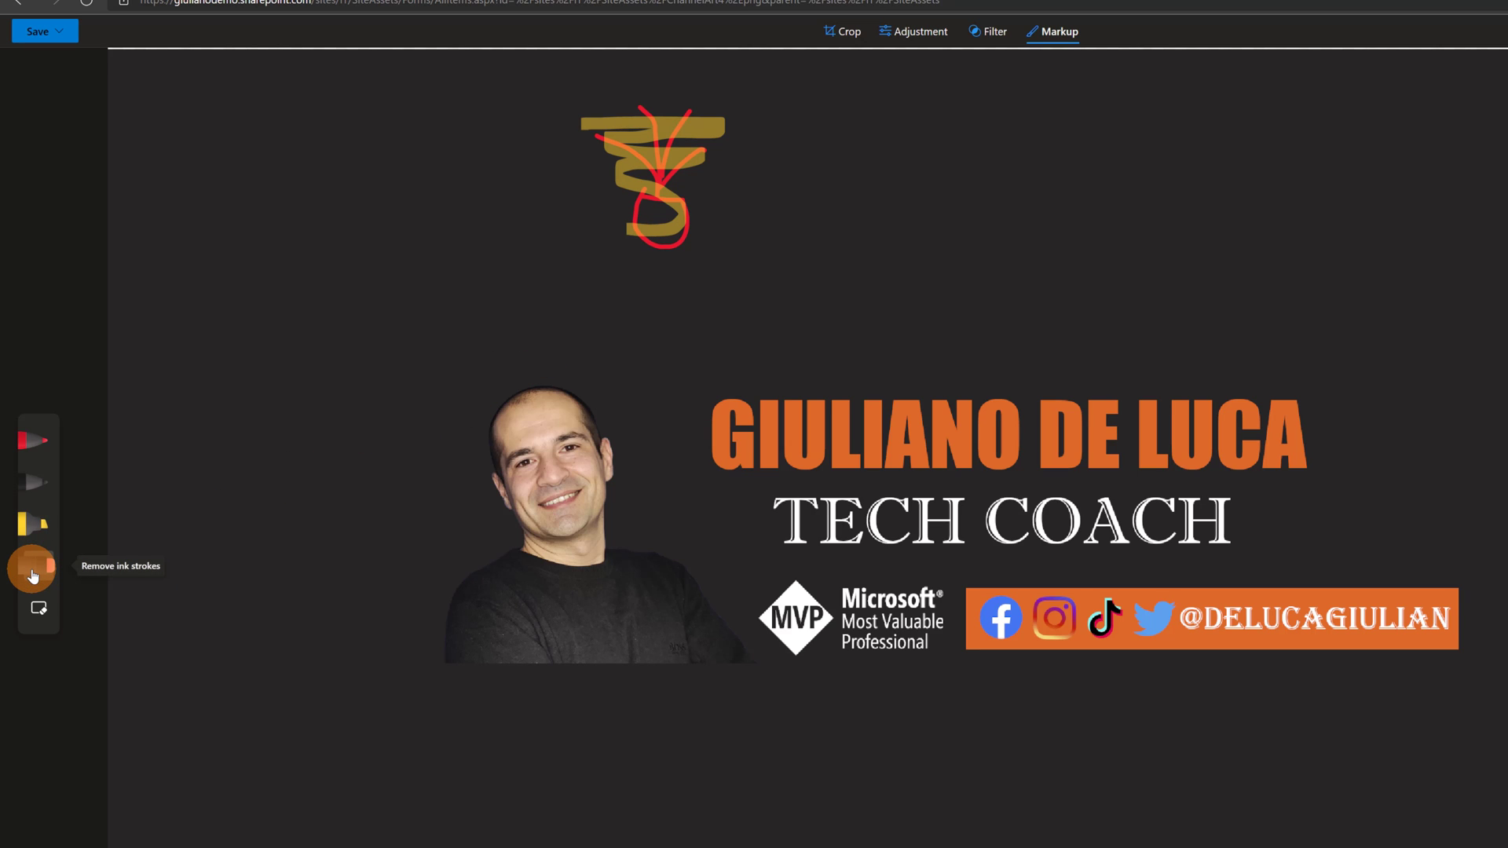
pyautogui.moveTo(606, 236)
pyautogui.mouseDown()
pyautogui.moveTo(691, 214)
pyautogui.moveTo(633, 131)
pyautogui.mouseUp()
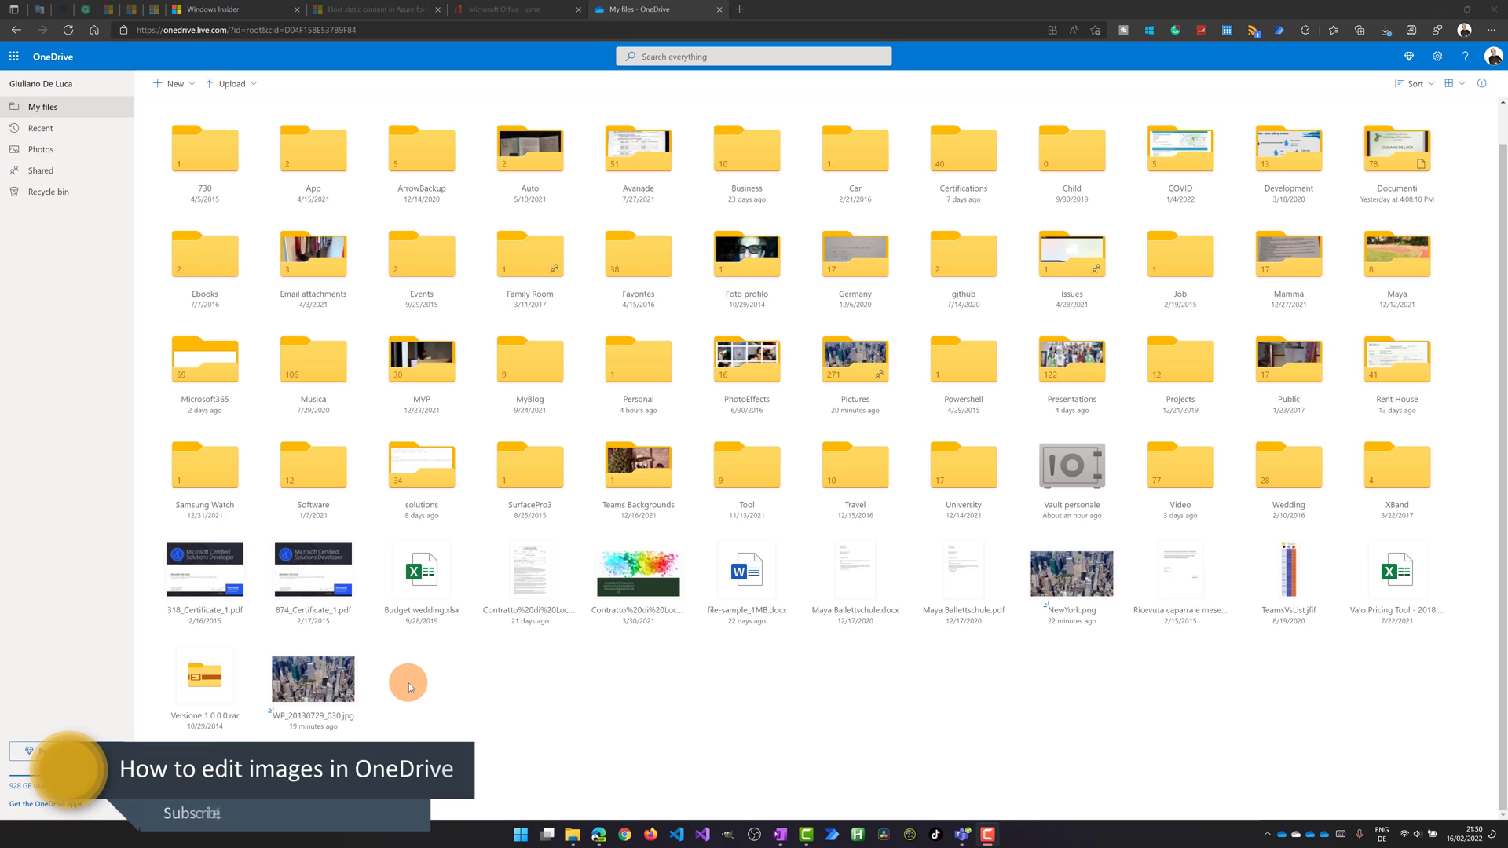
# Open WP_20130729_030.jpg and bring it into the editor at full 3552 x 2000.
pyautogui.click(335, 697)
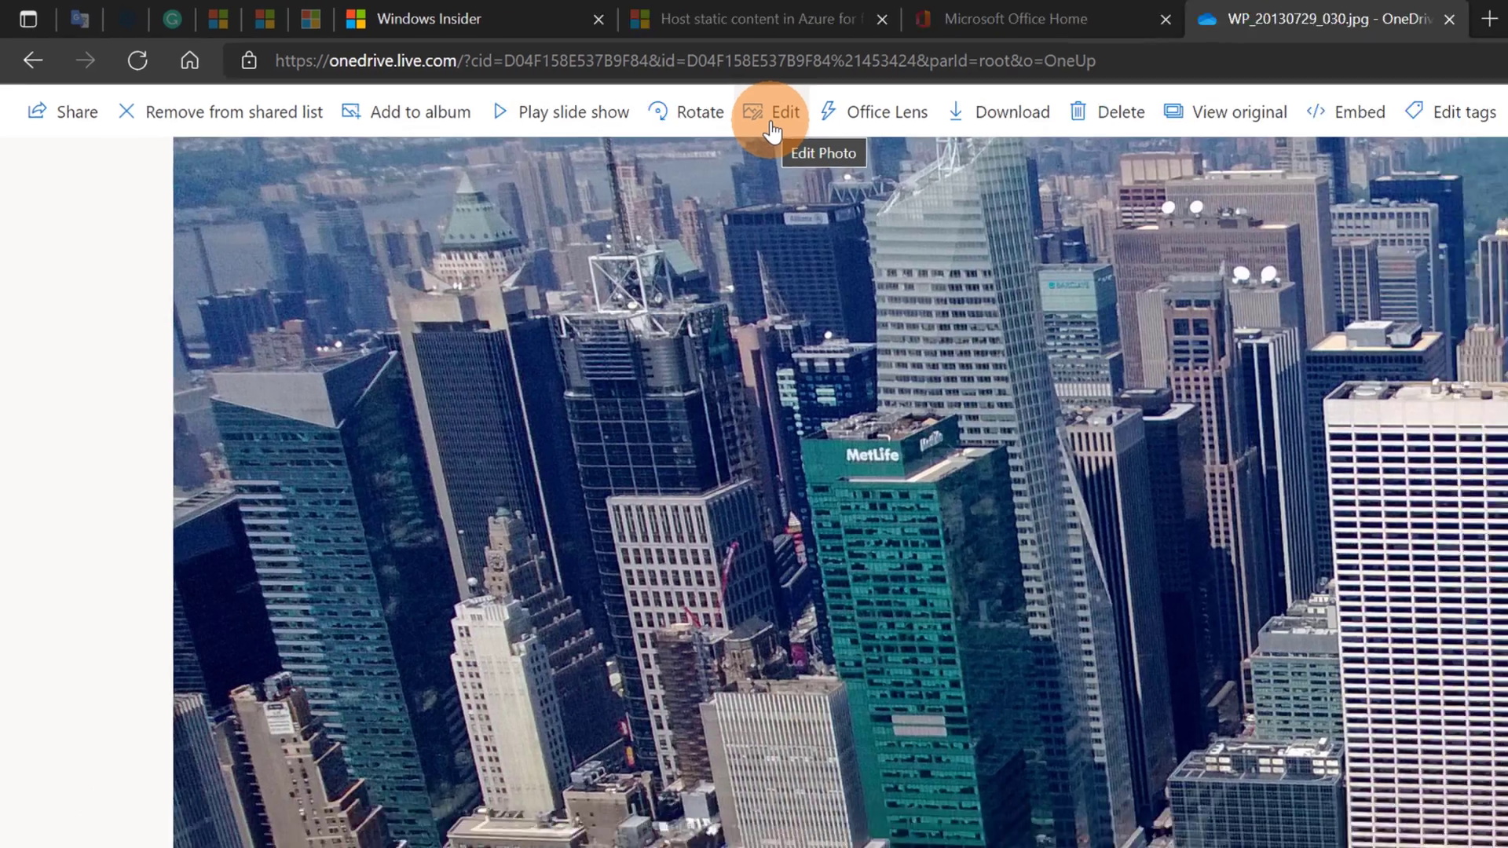
pyautogui.click(820, 140)
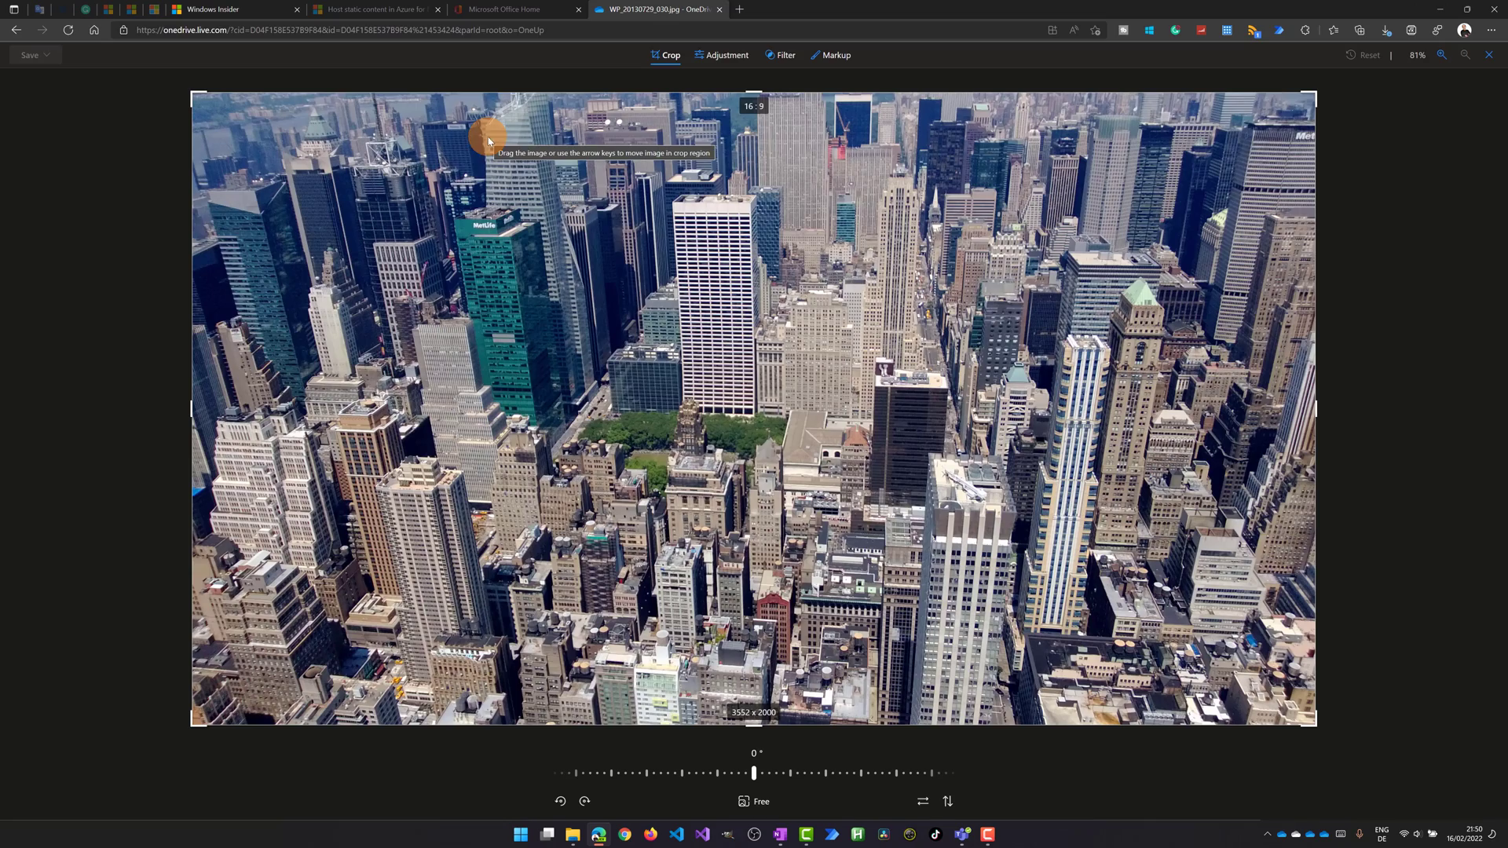
# Tilt the photo about 6.3° with the crop rotation slider, then move on to the Markup tools.
pyautogui.moveTo(754, 775); pyautogui.dragTo(821, 773)
pyautogui.click(726, 61)
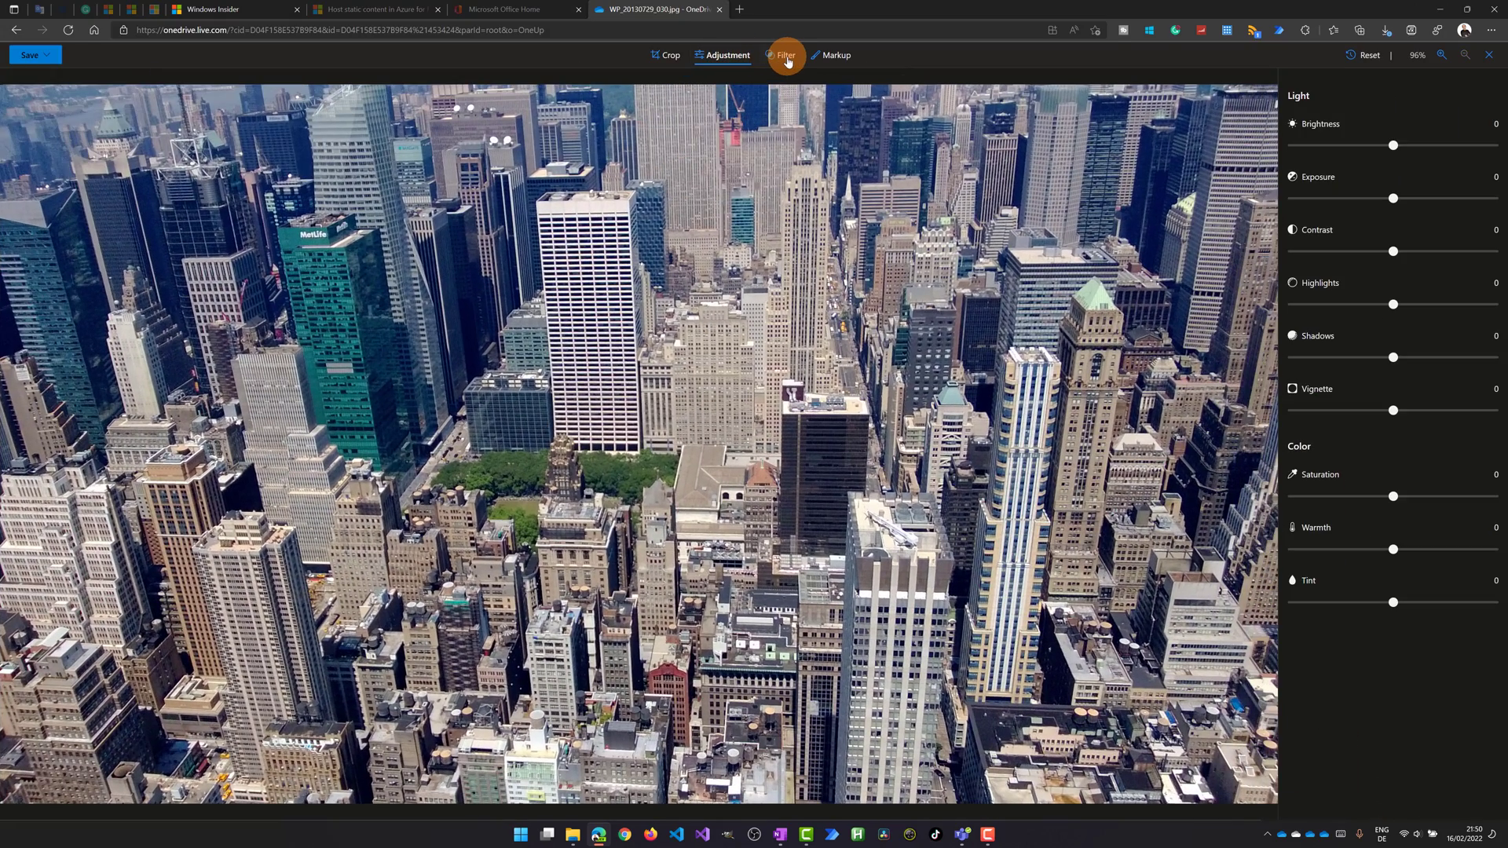
pyautogui.click(833, 57)
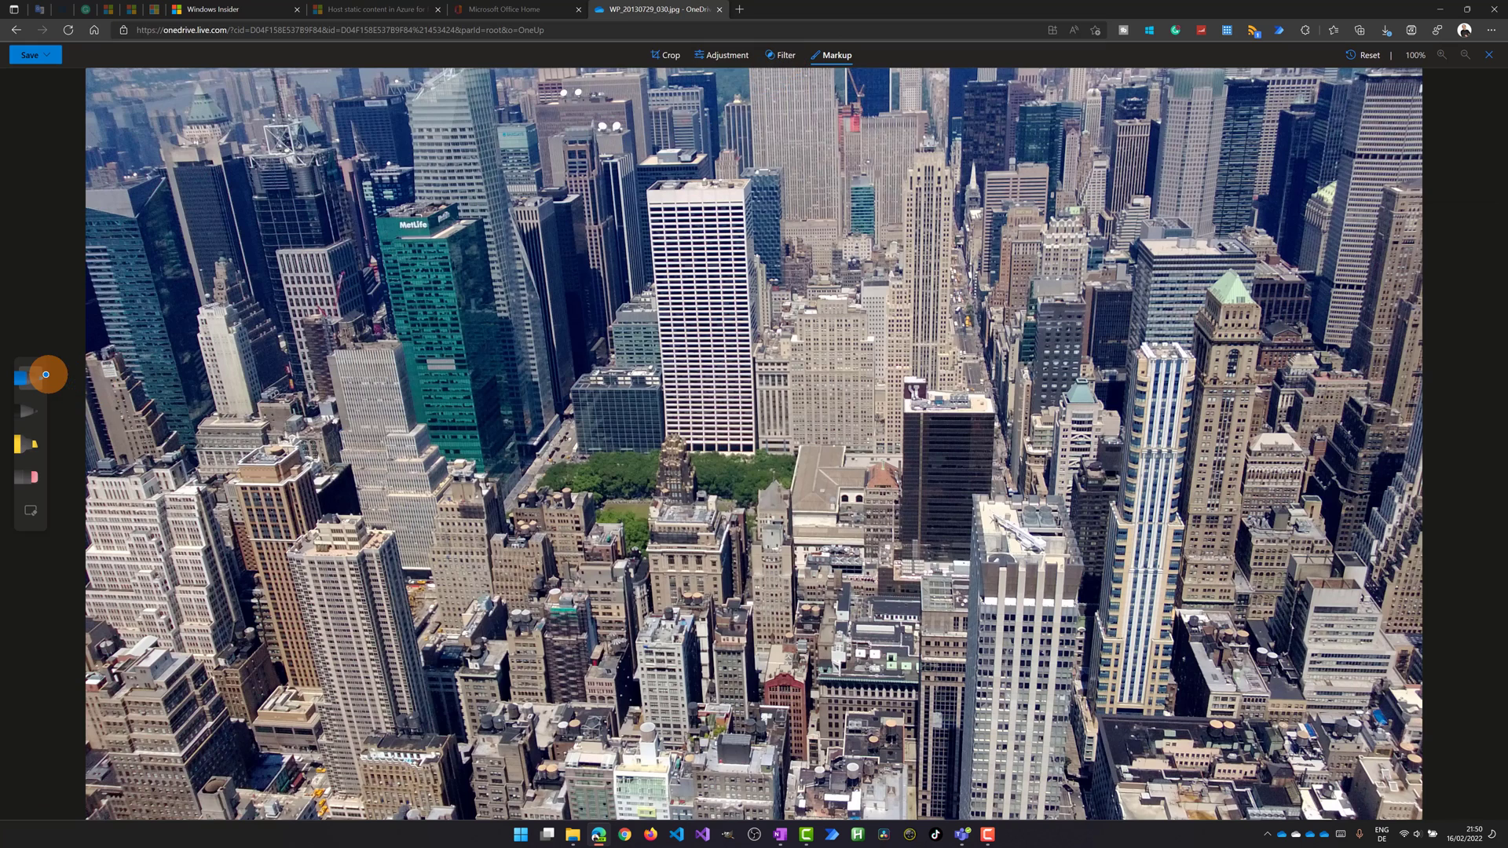